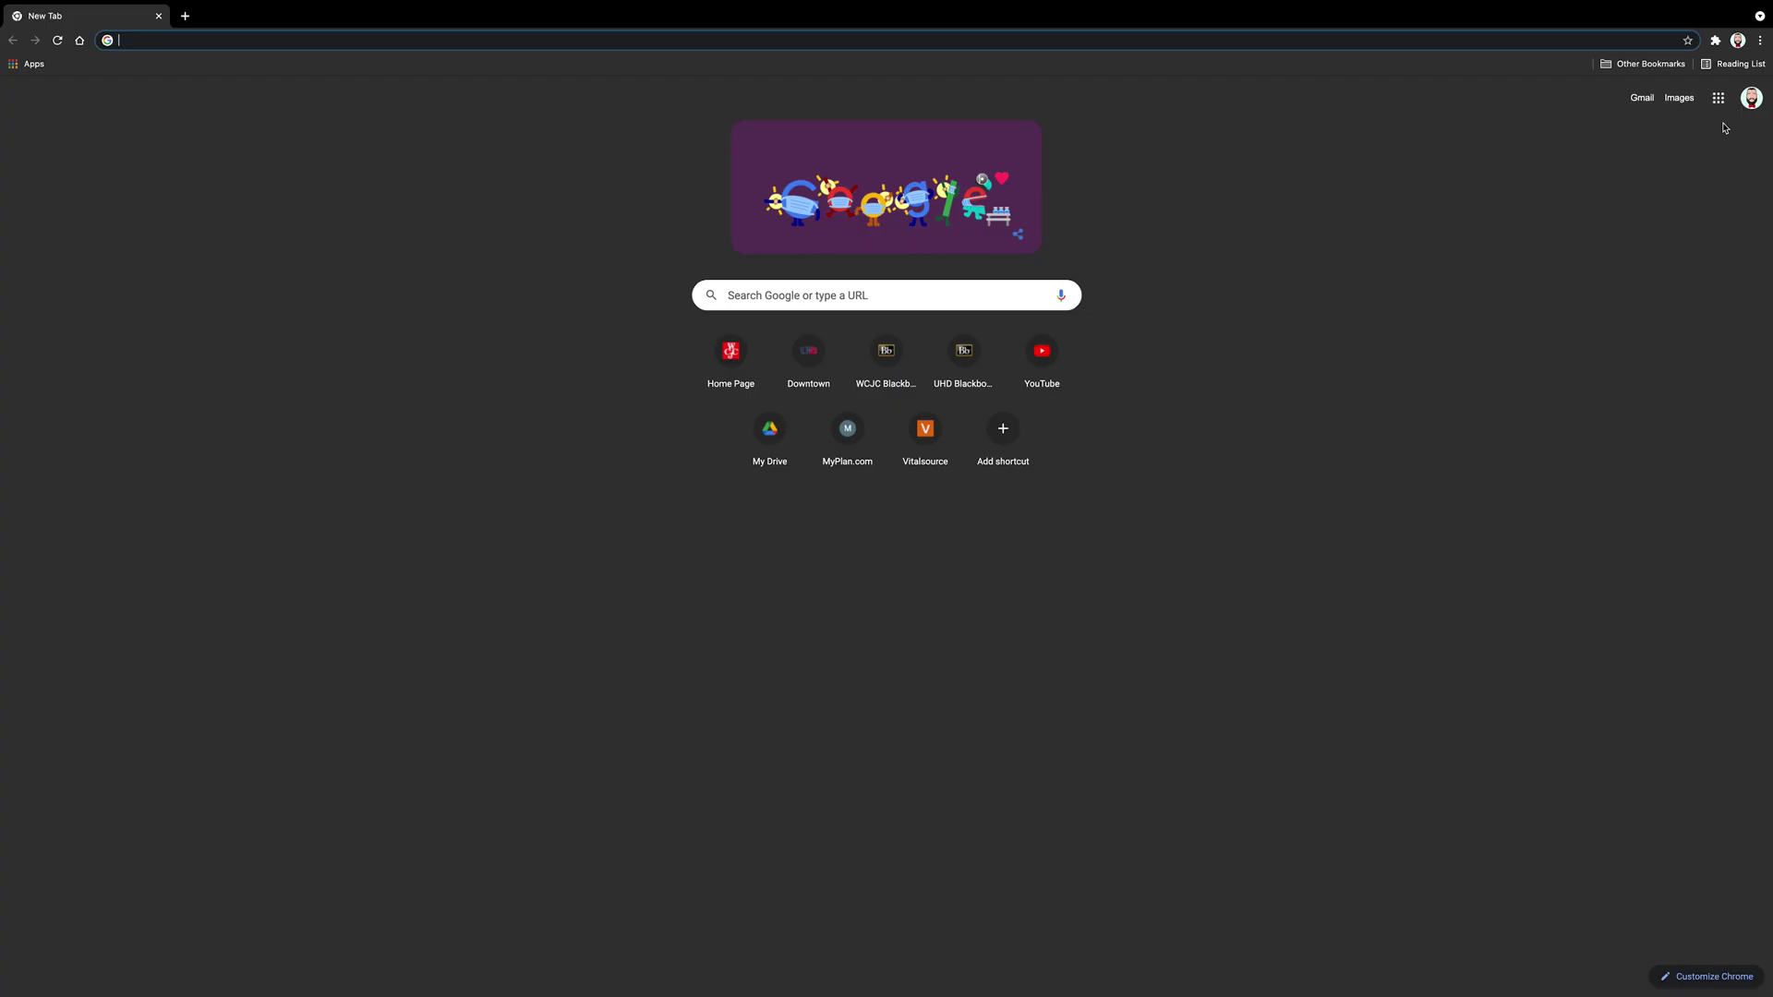
Open Google Docs from the Google apps grid in Chrome
click(1718, 98)
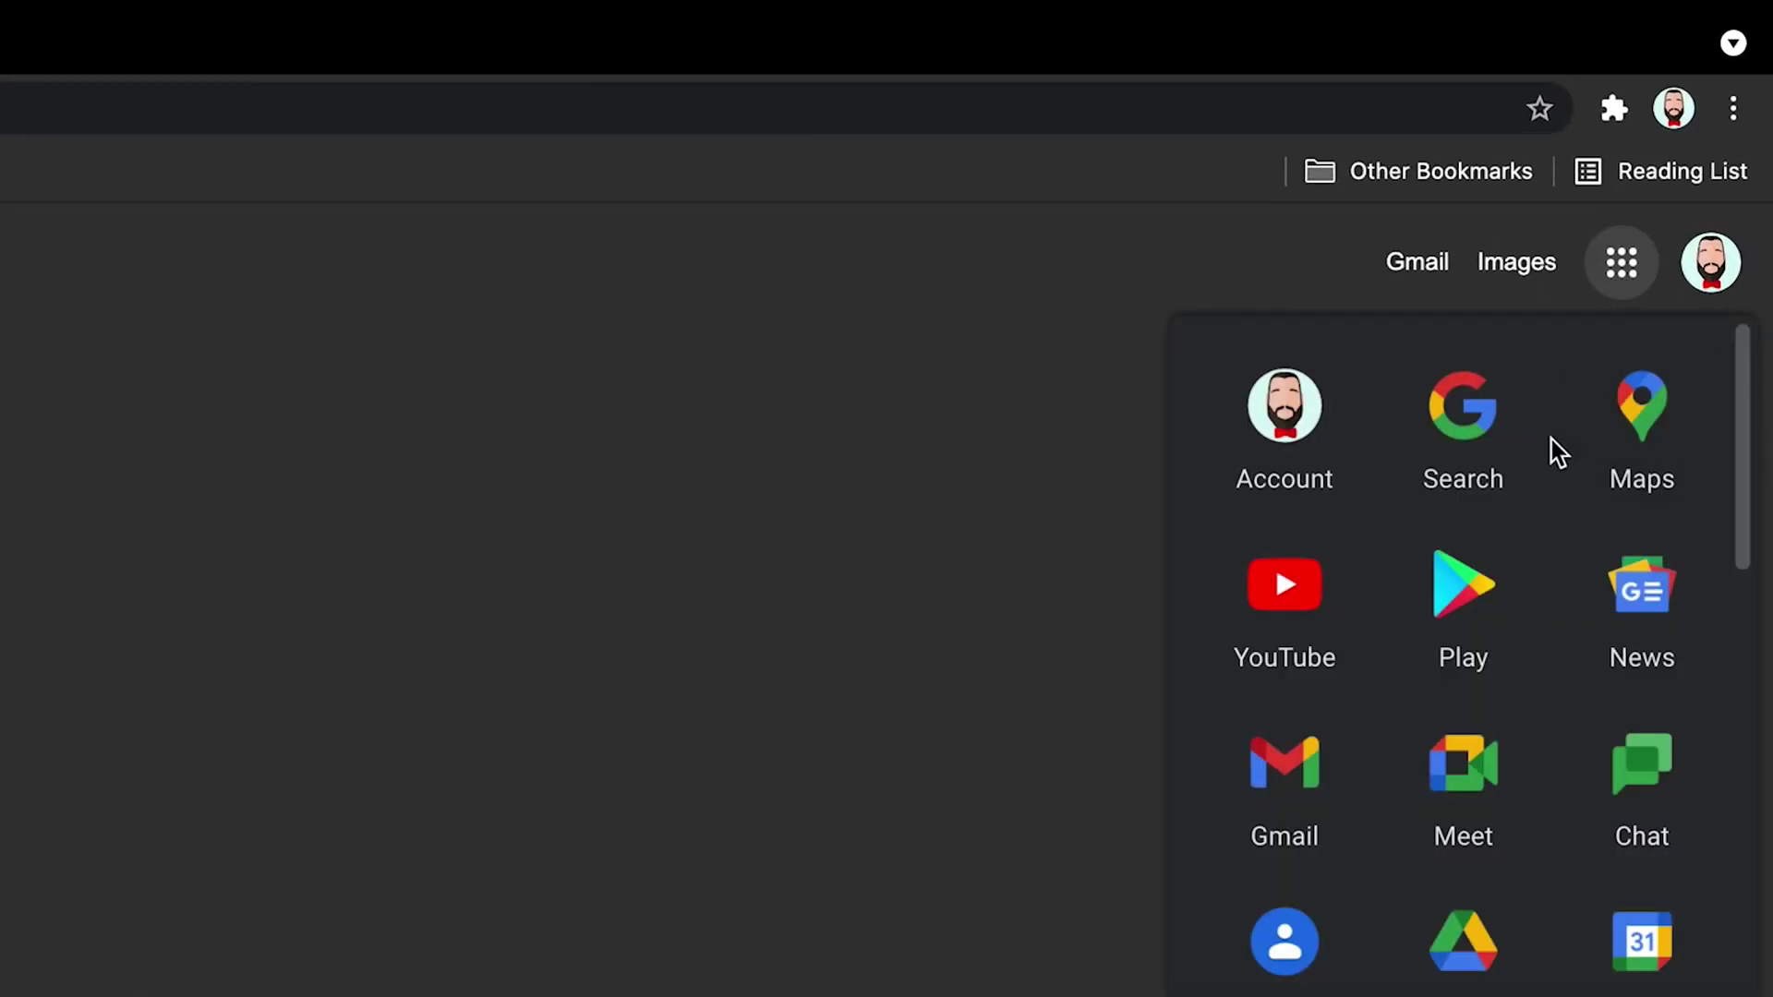
scroll(1533, 504, down, 9)
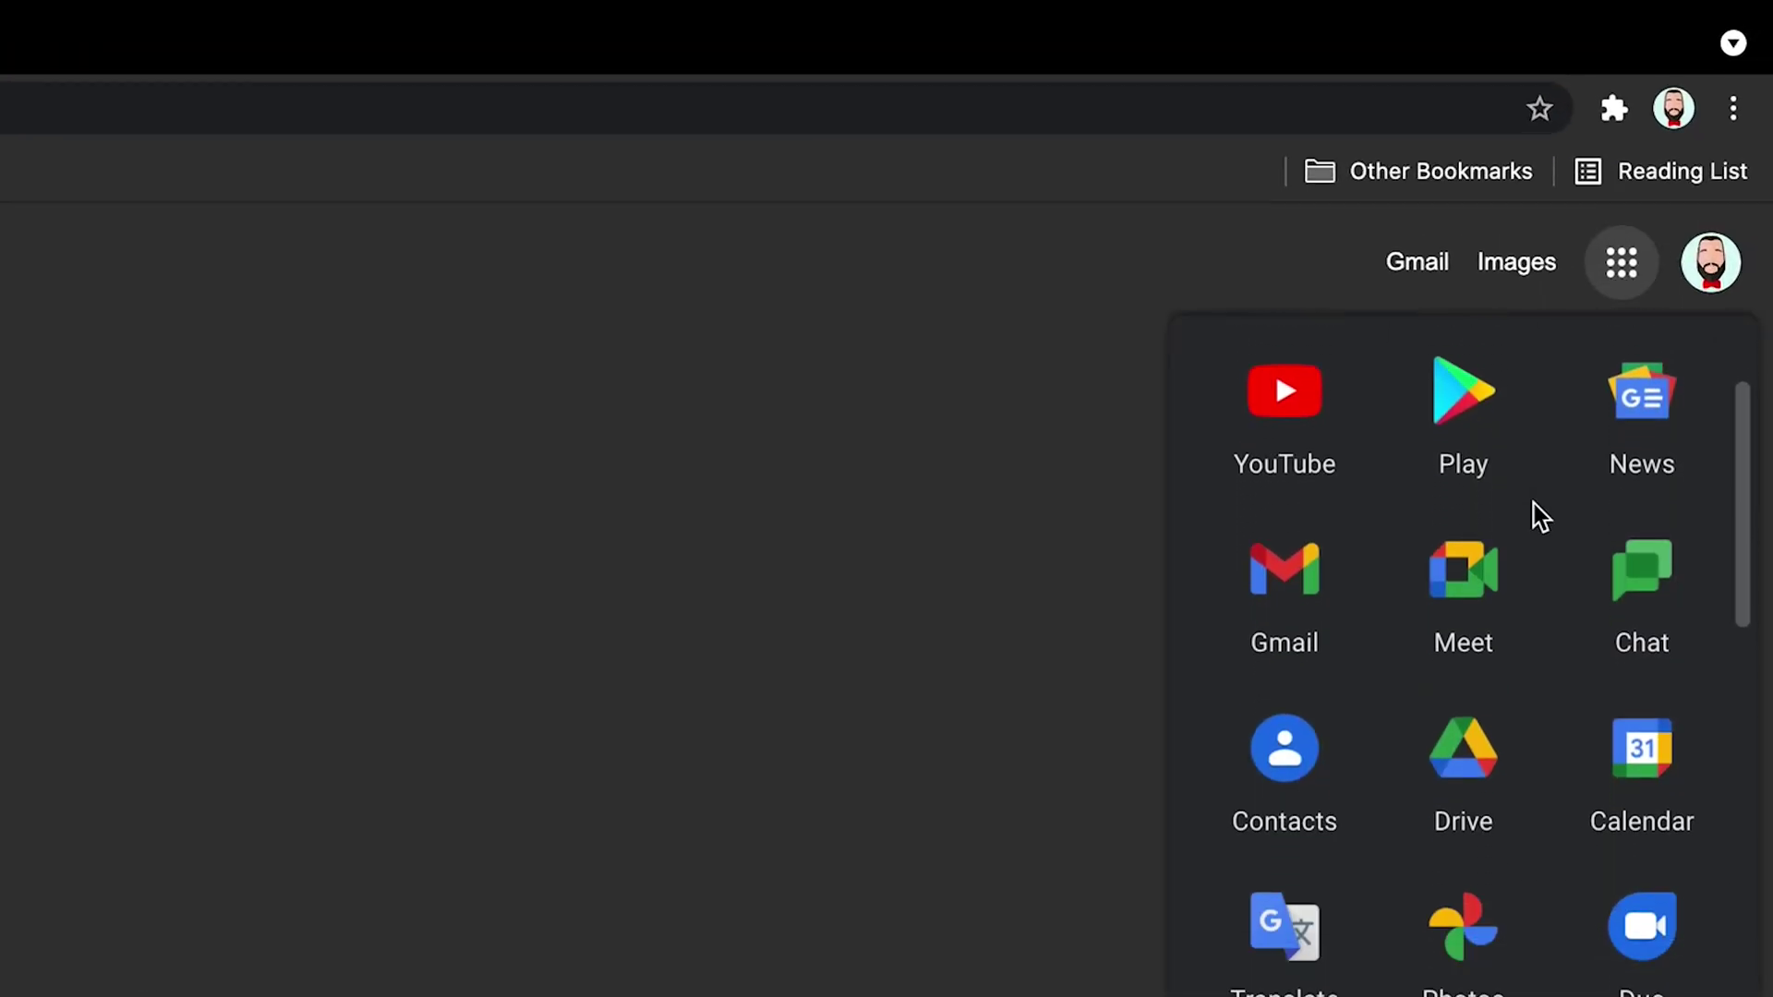
click(1464, 683)
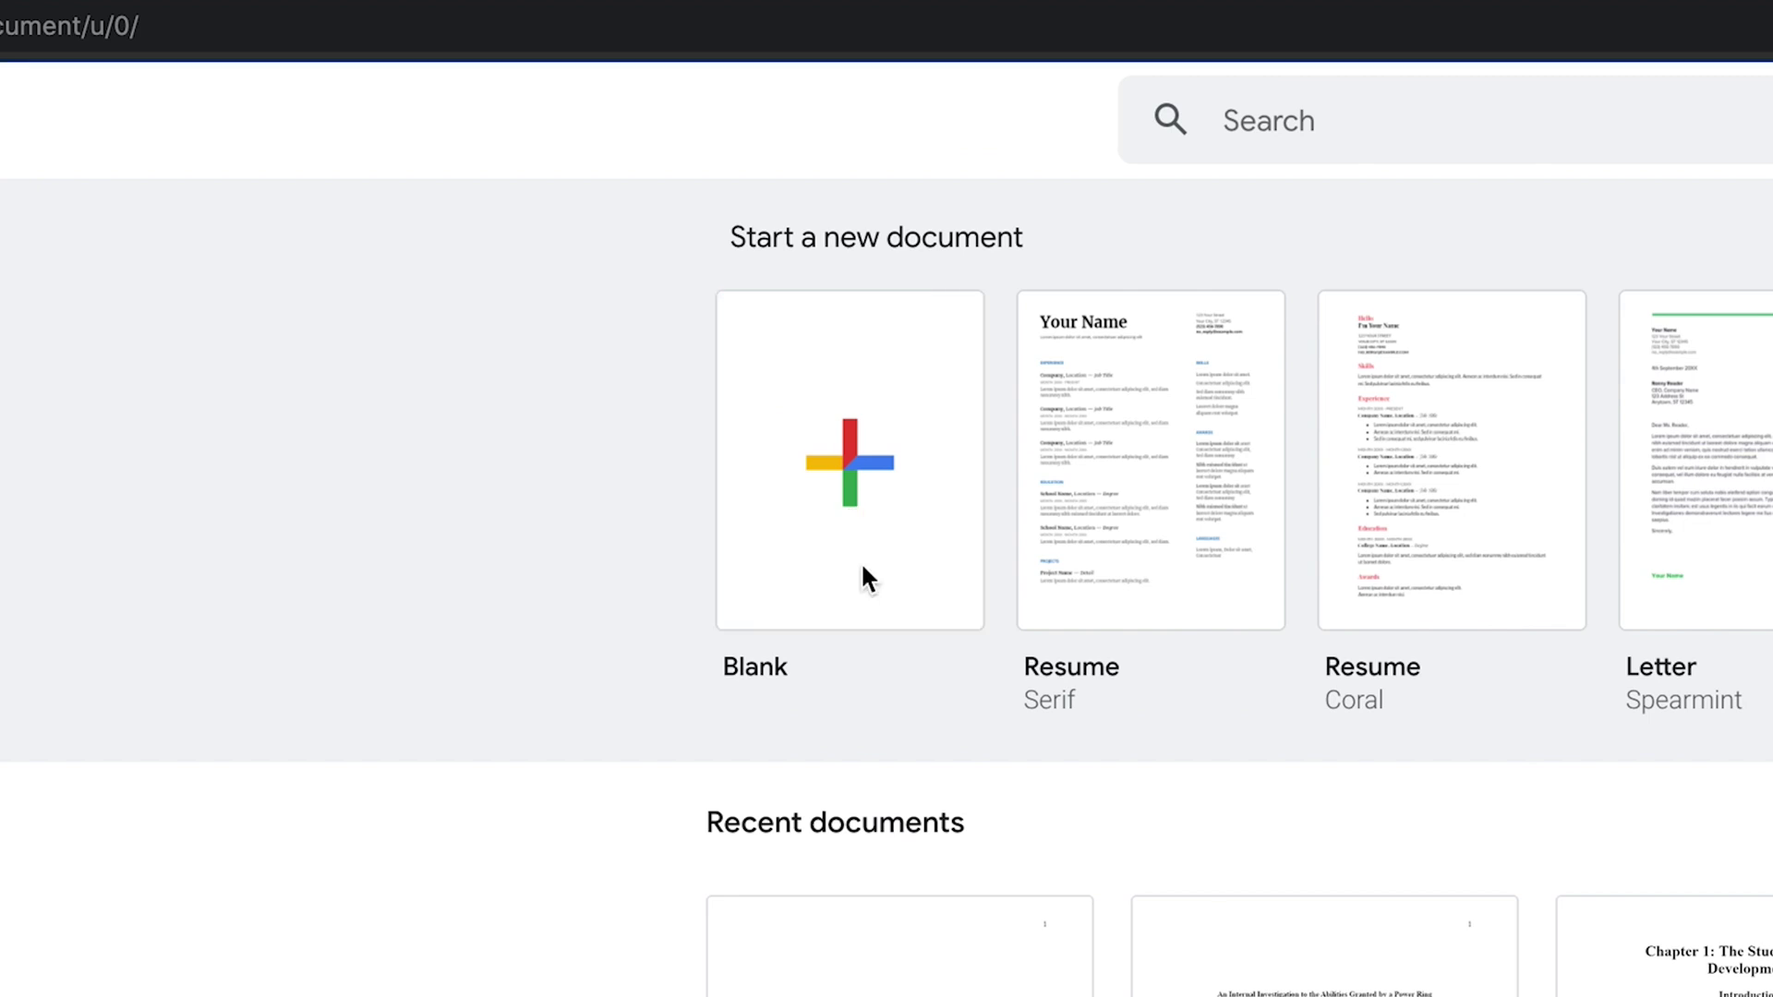
Create a new blank Untitled document from the Blank template
click(863, 567)
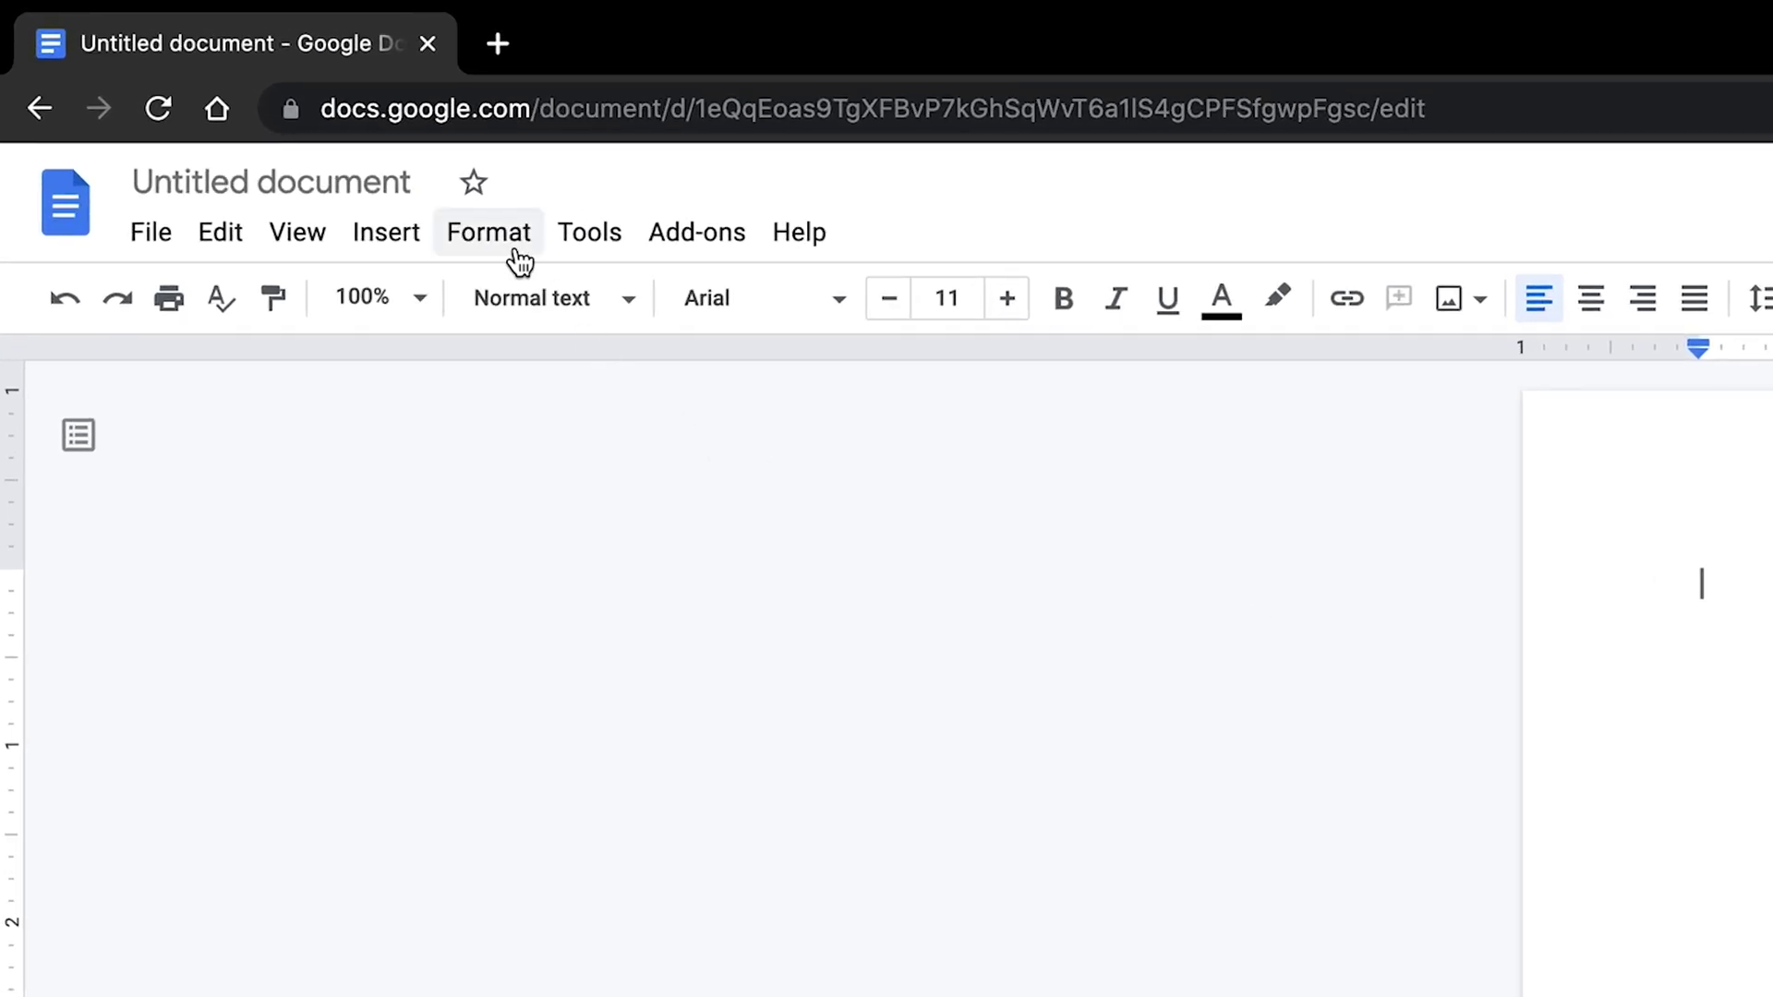
click(137, 235)
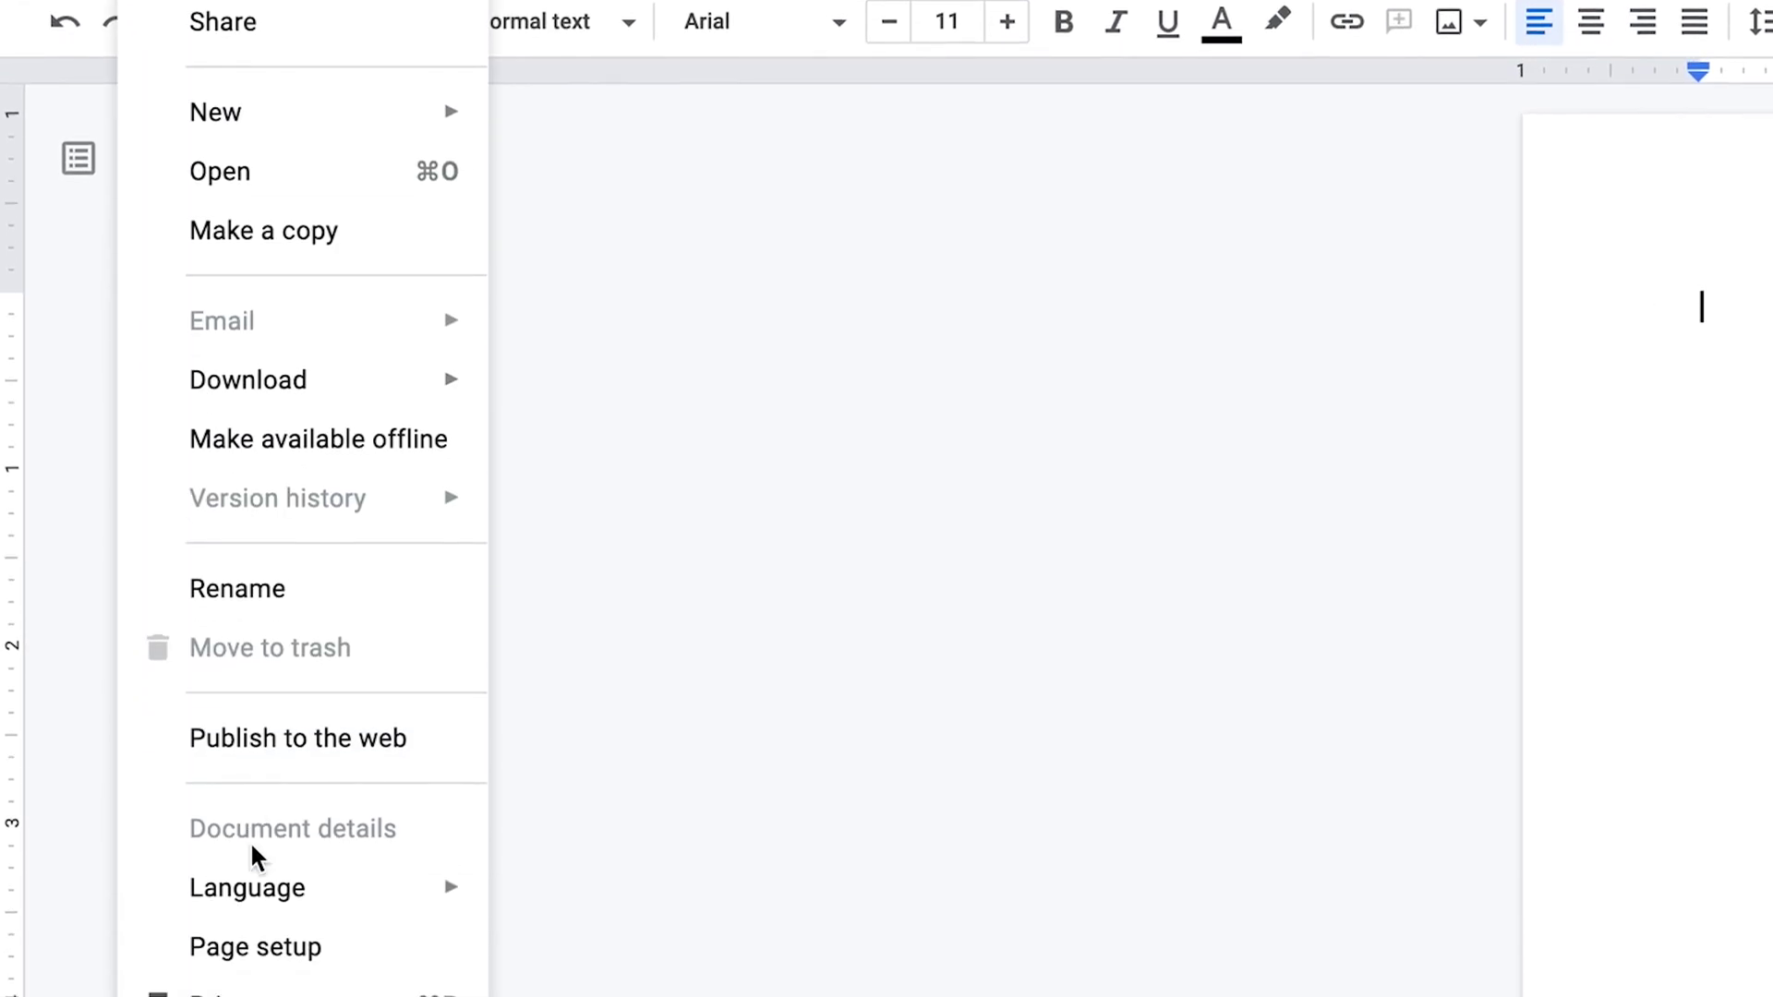
Confirm Letter, portrait page setup with 1-inch margins on all sides
click(275, 755)
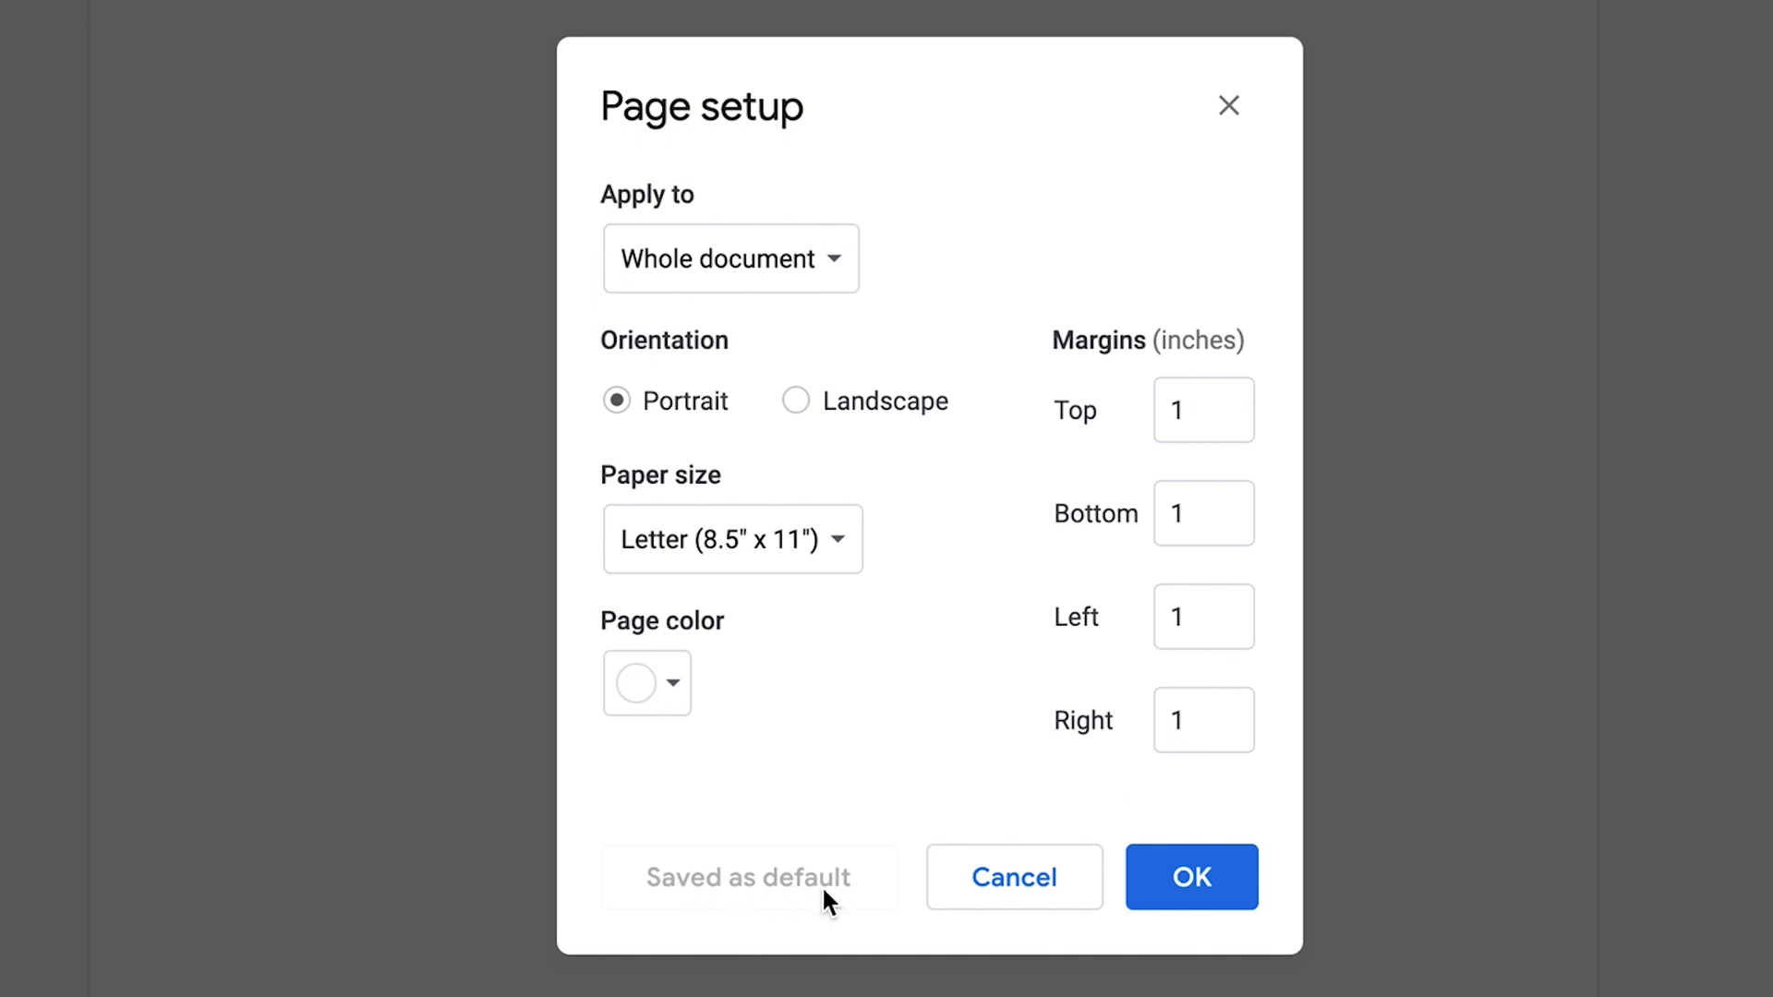
click(1205, 884)
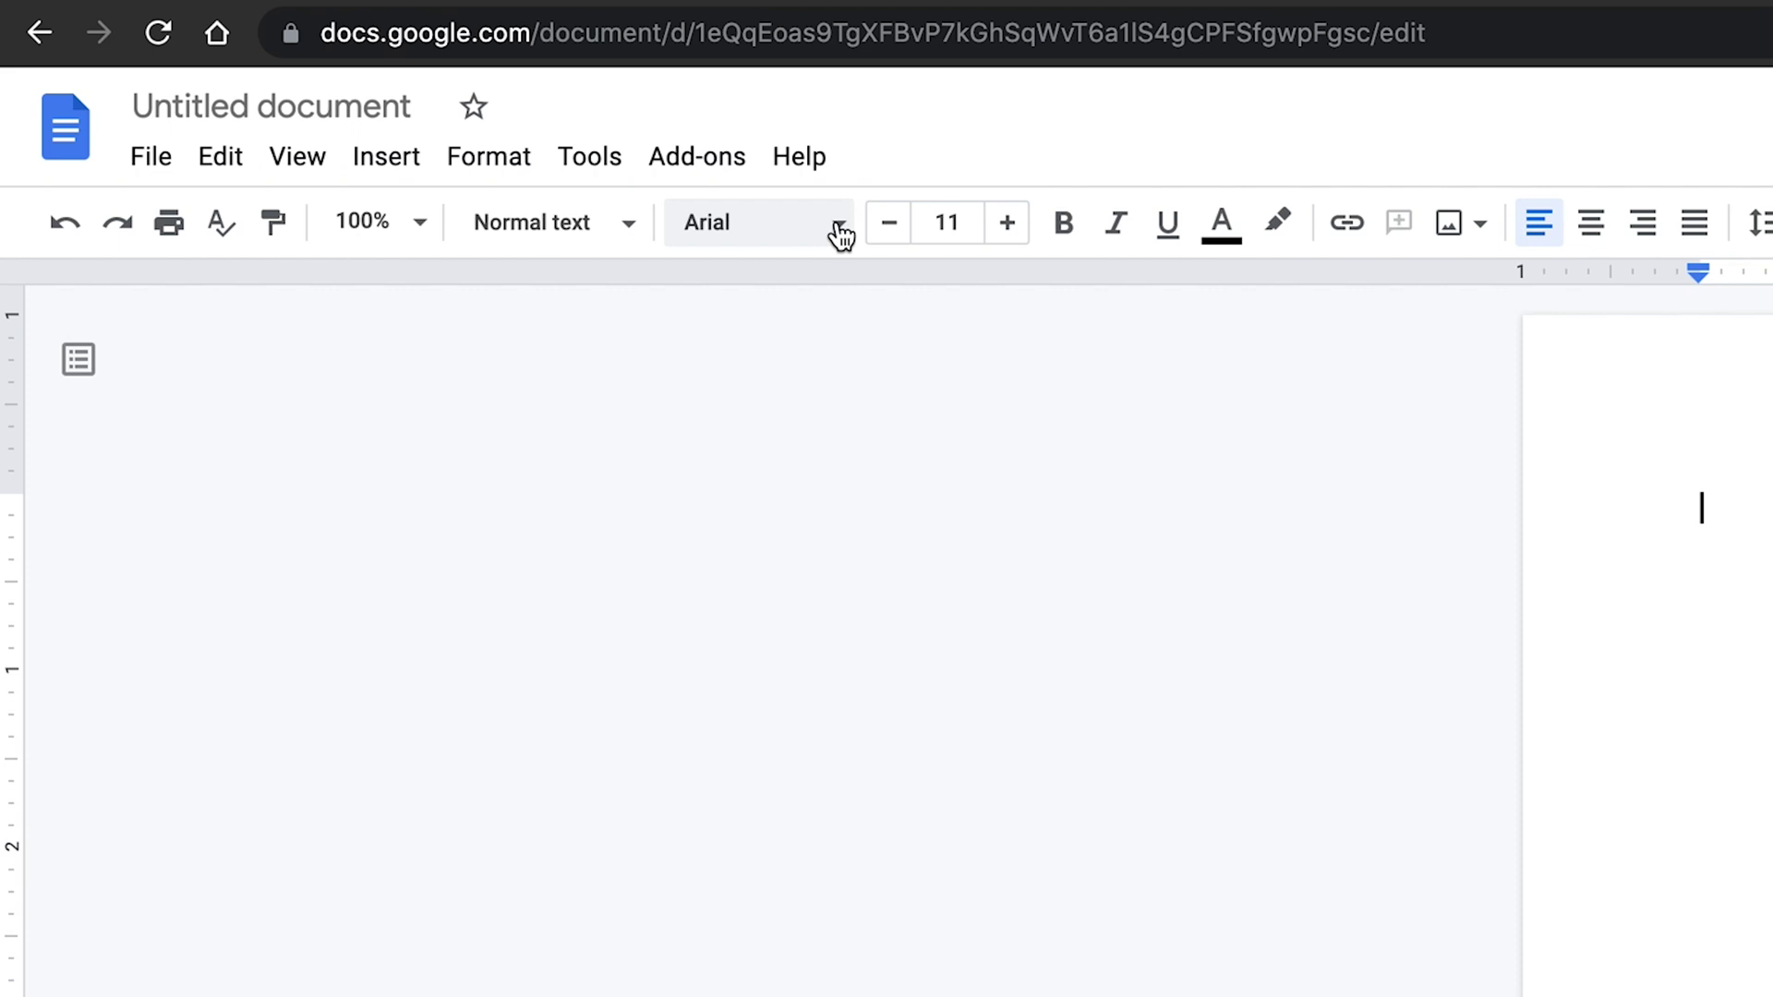
Switch the font to Times New Roman and raise the size from 11 to 12
click(839, 233)
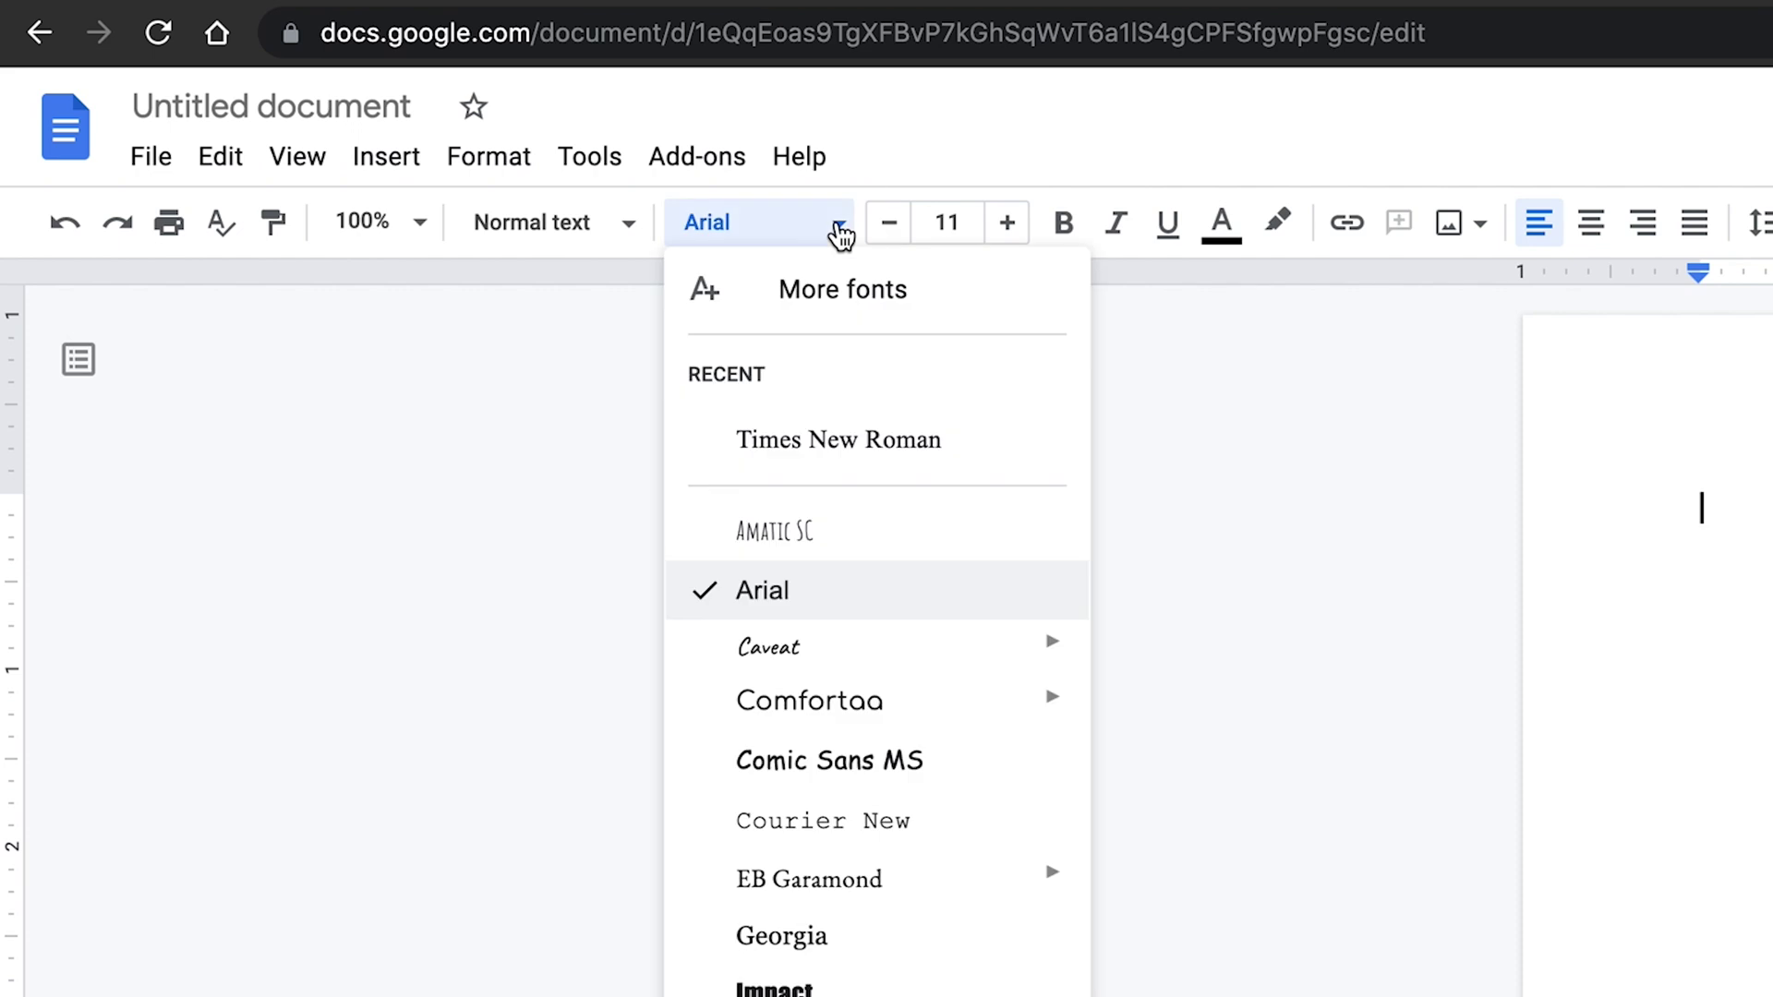
click(803, 450)
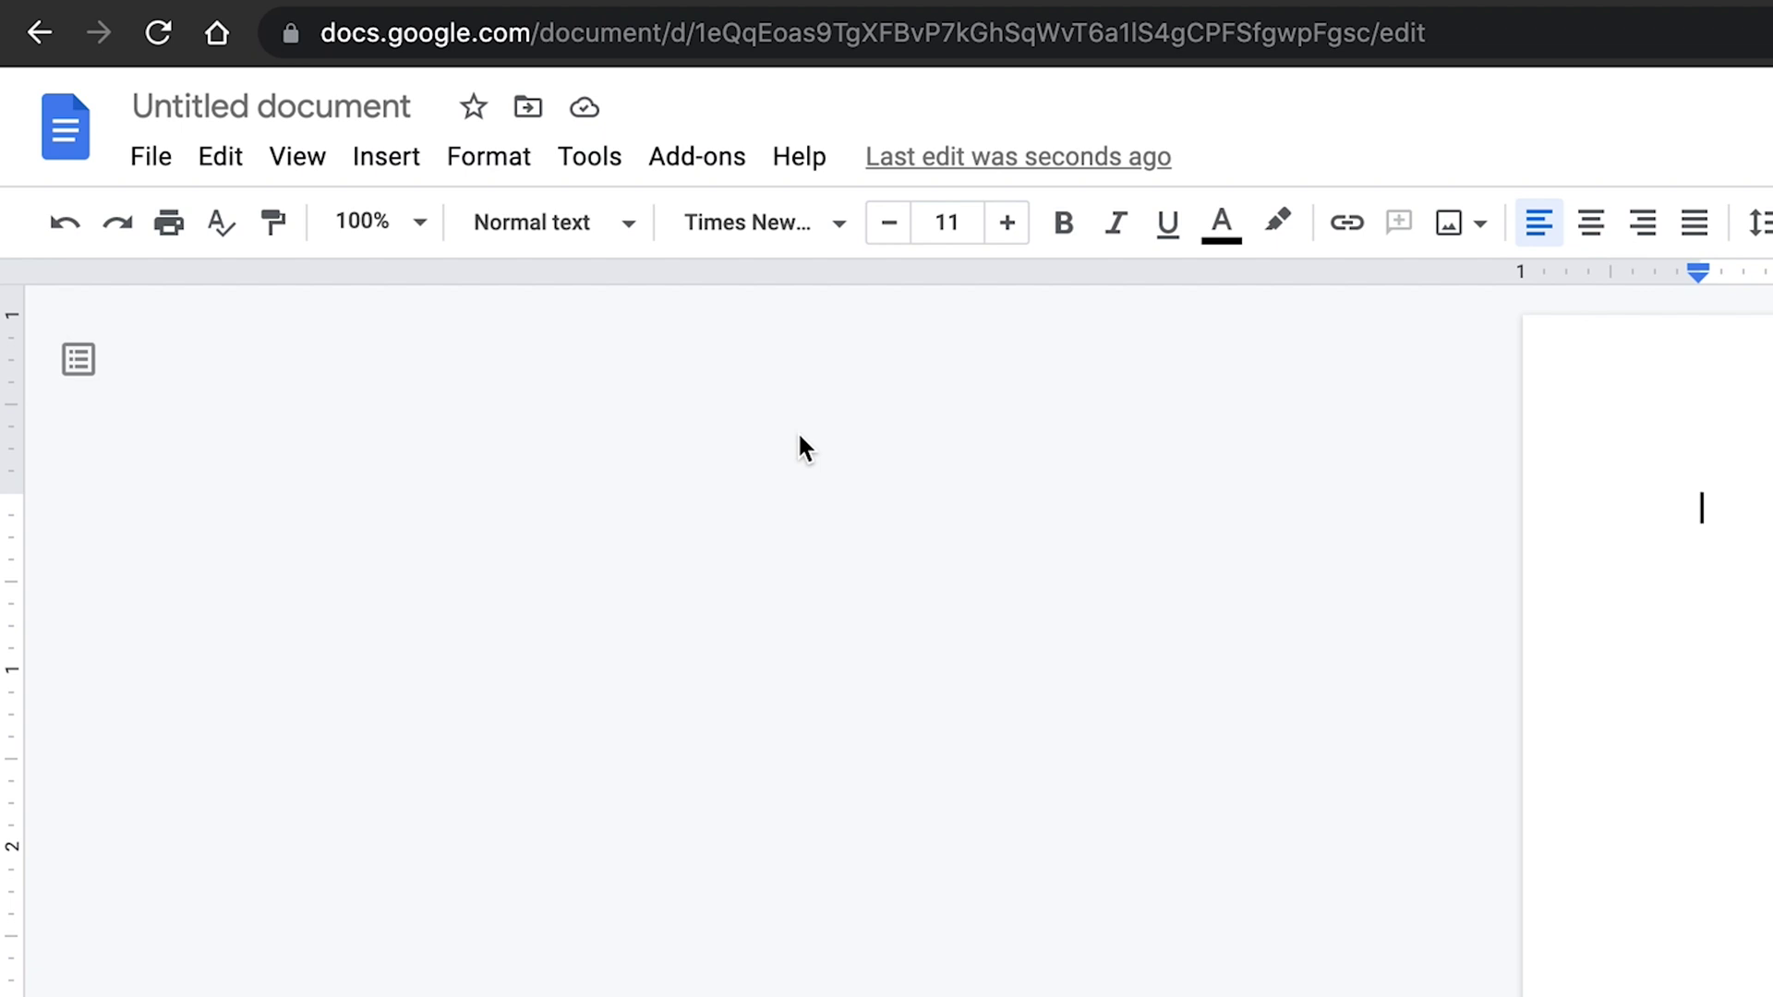
click(1006, 226)
click(495, 153)
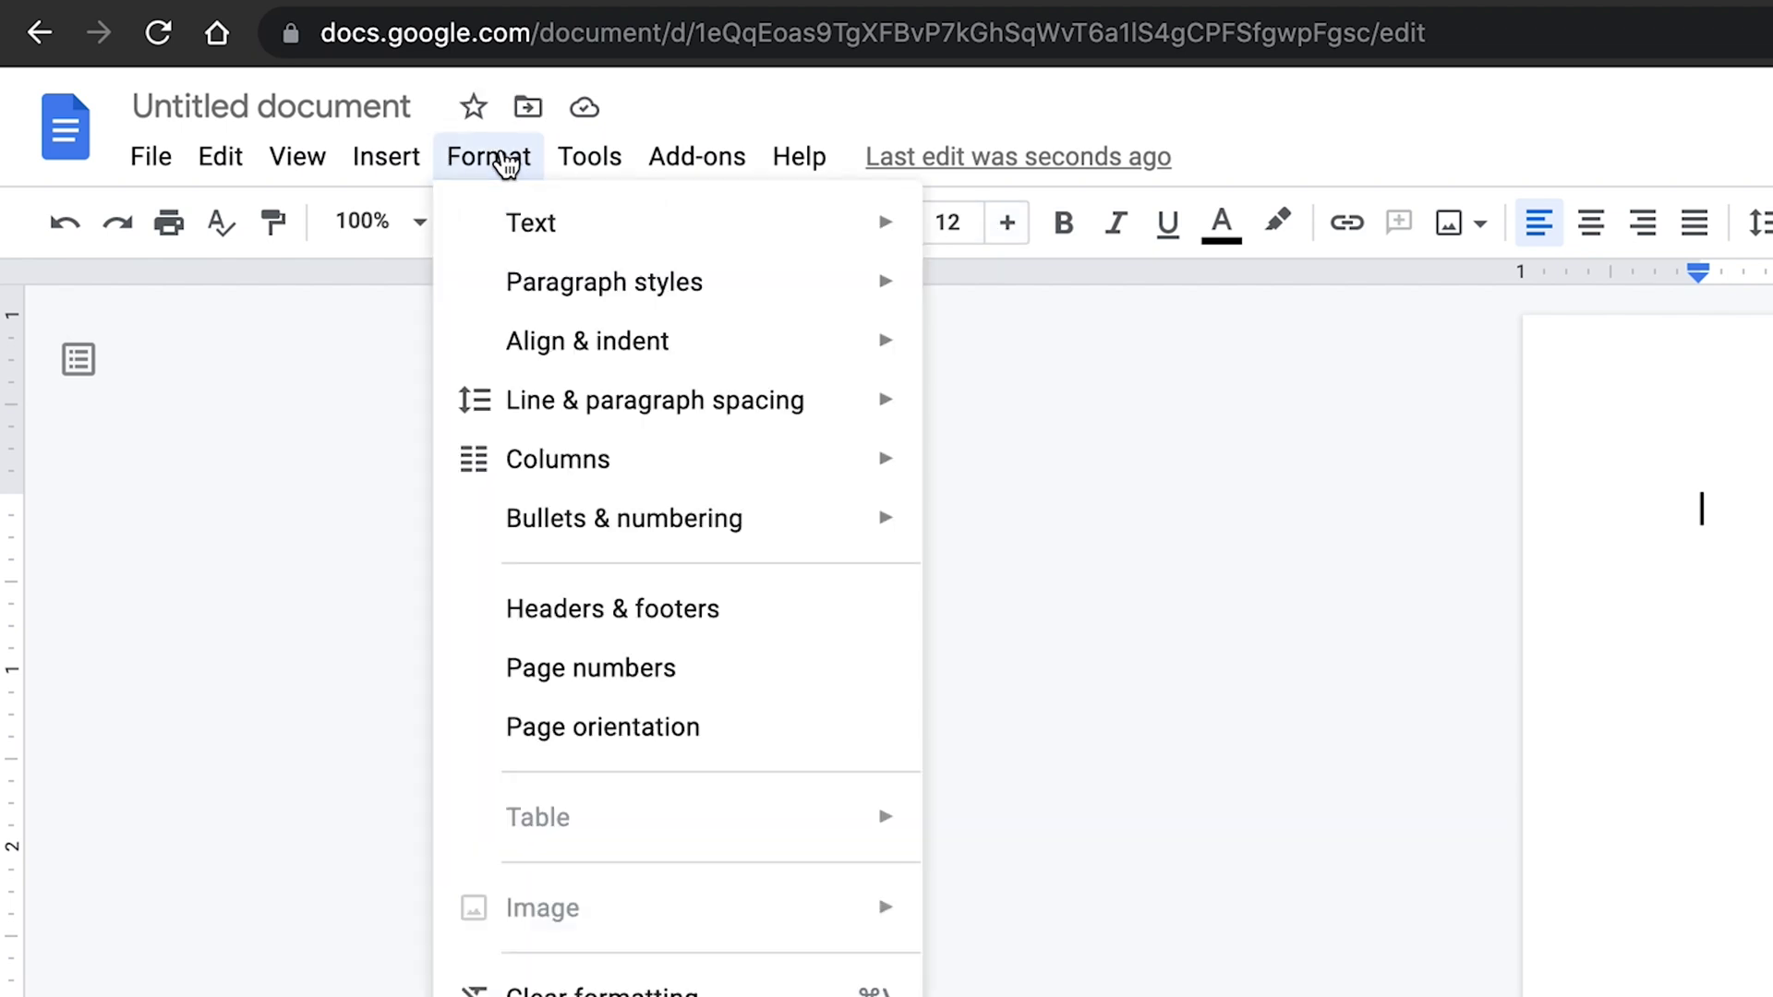
Add top-right page numbering showing 1 in the header, then return to the body
click(594, 666)
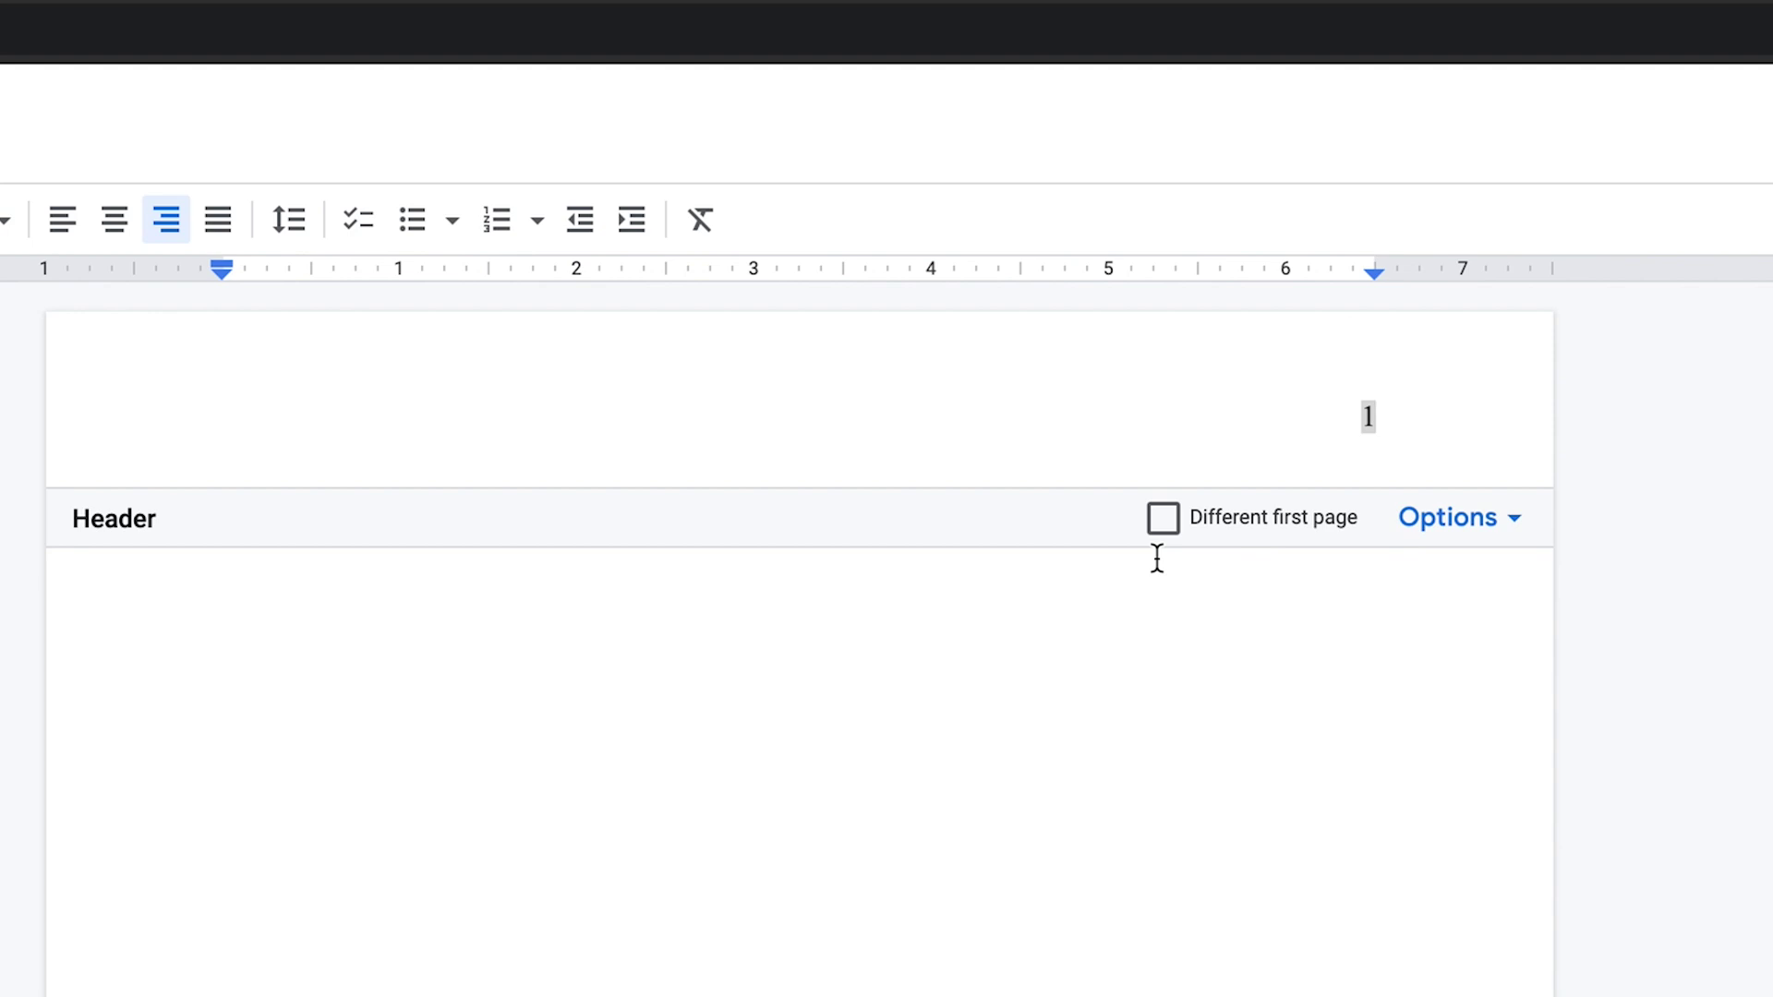
click(1373, 417)
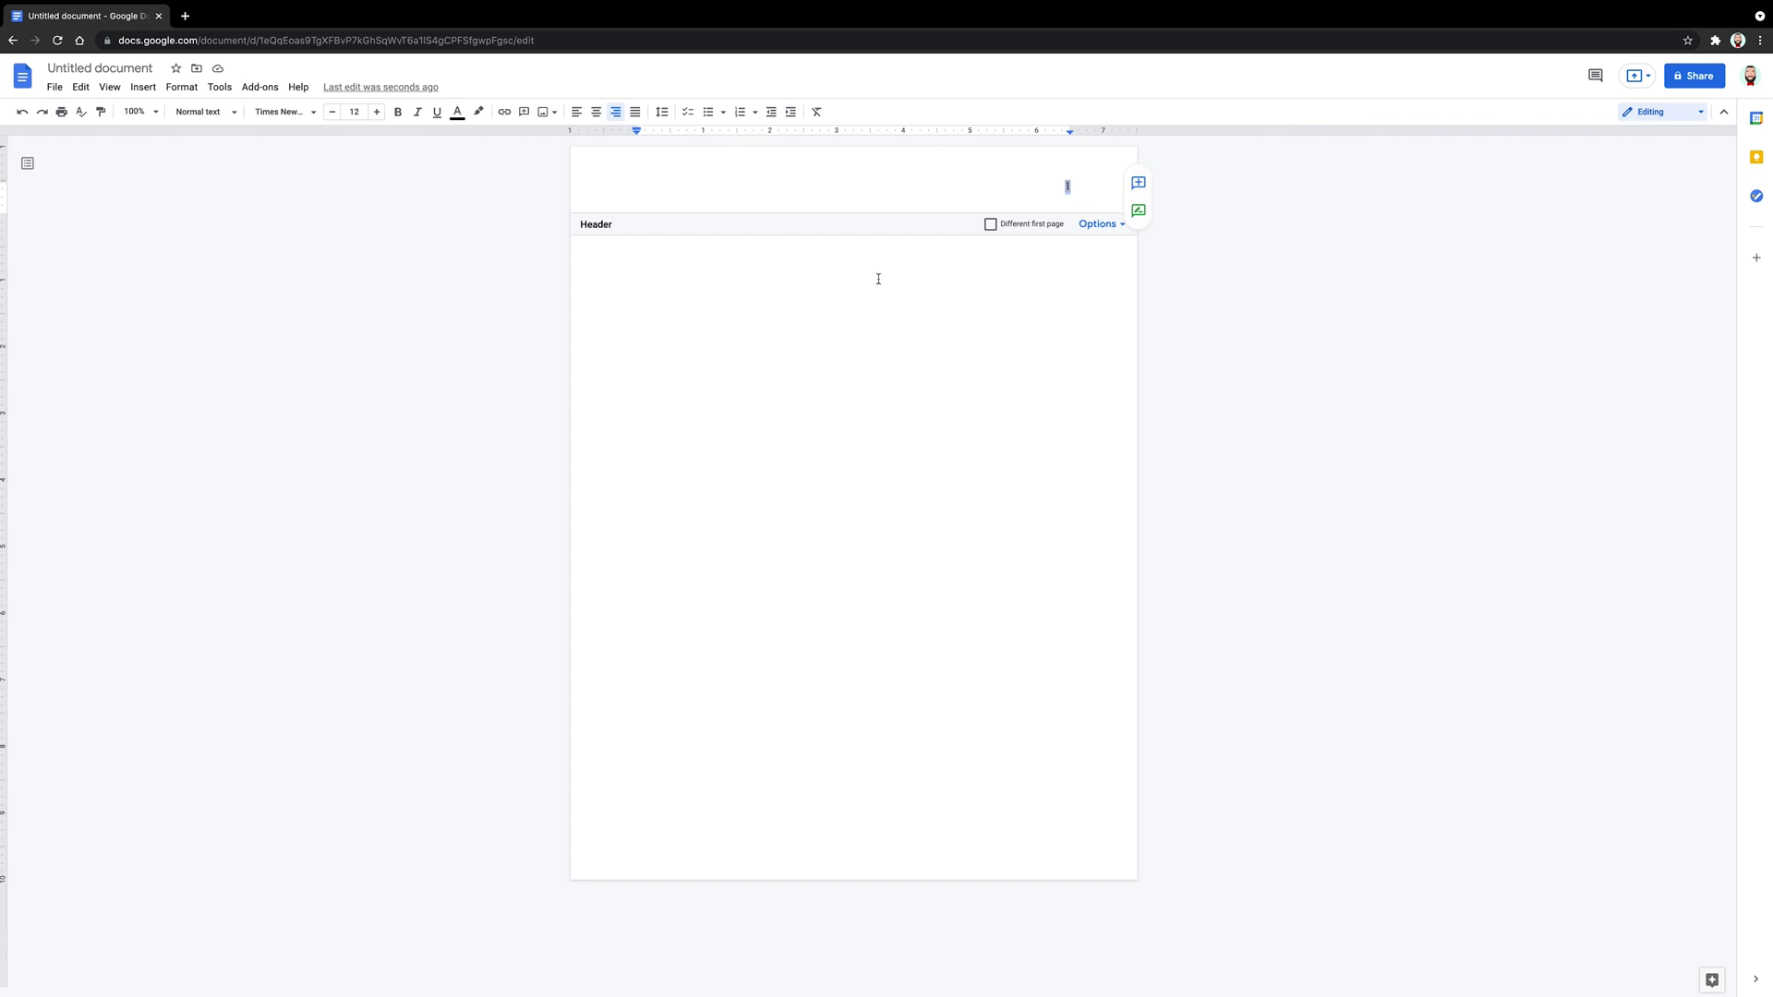
click(875, 276)
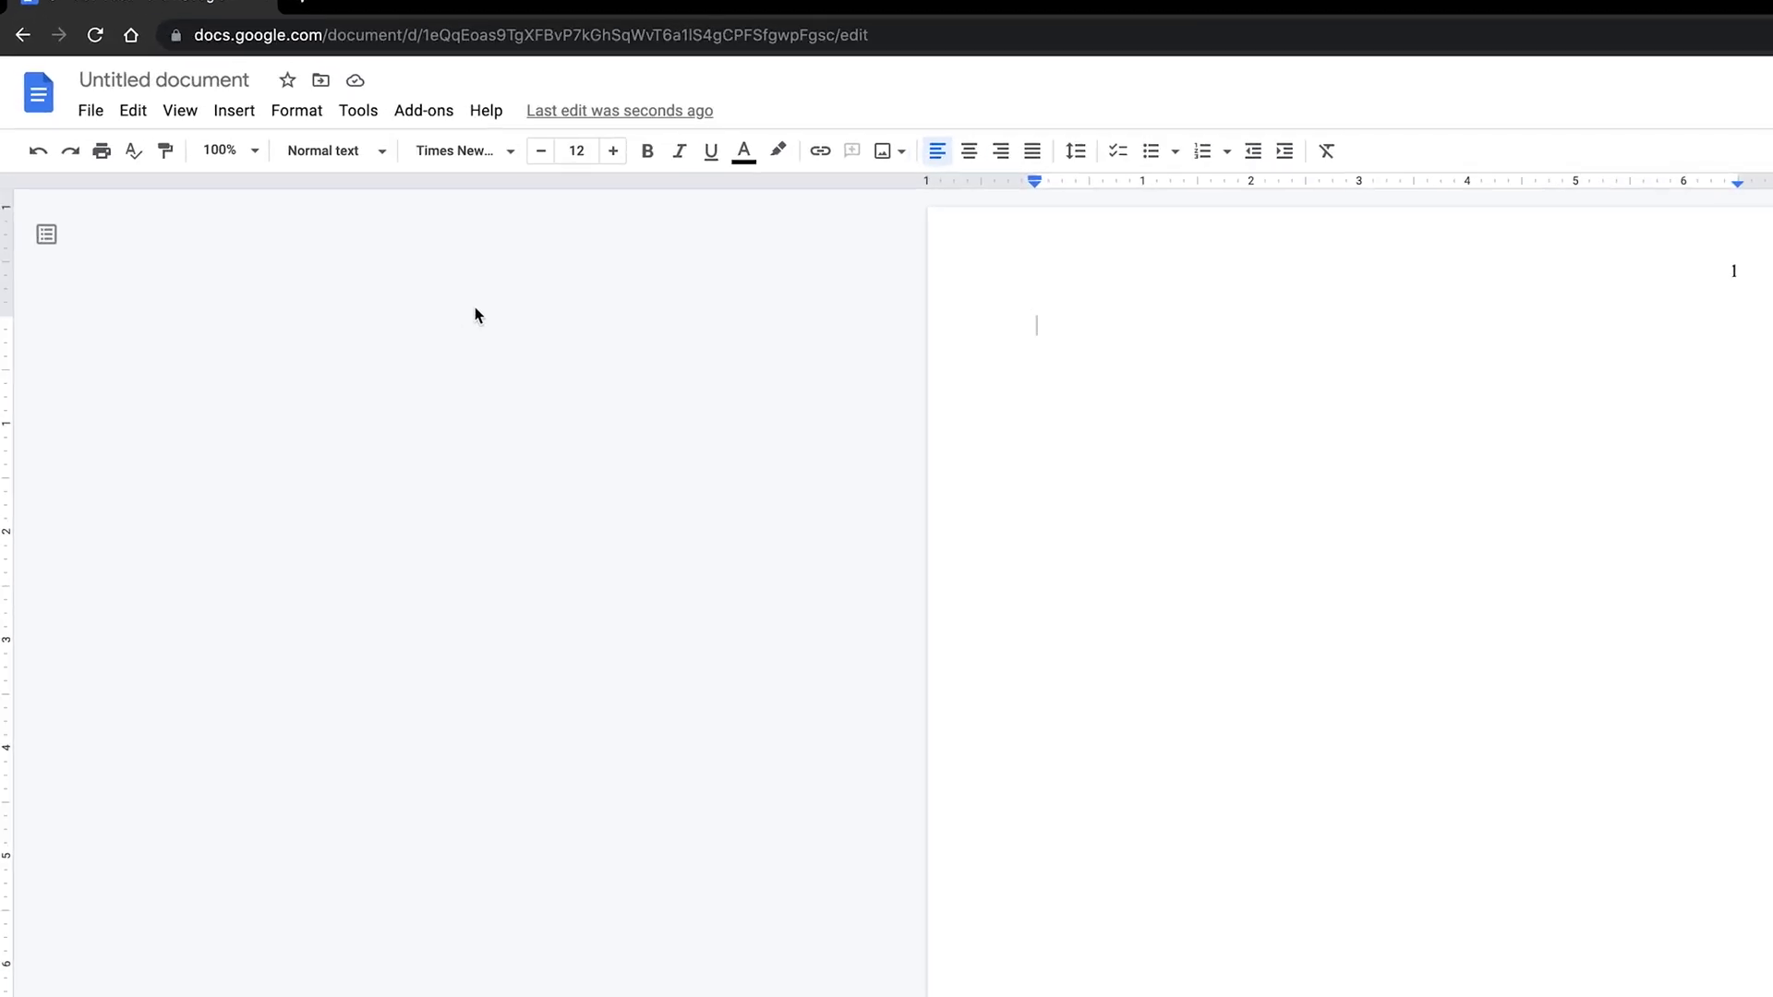
click(188, 89)
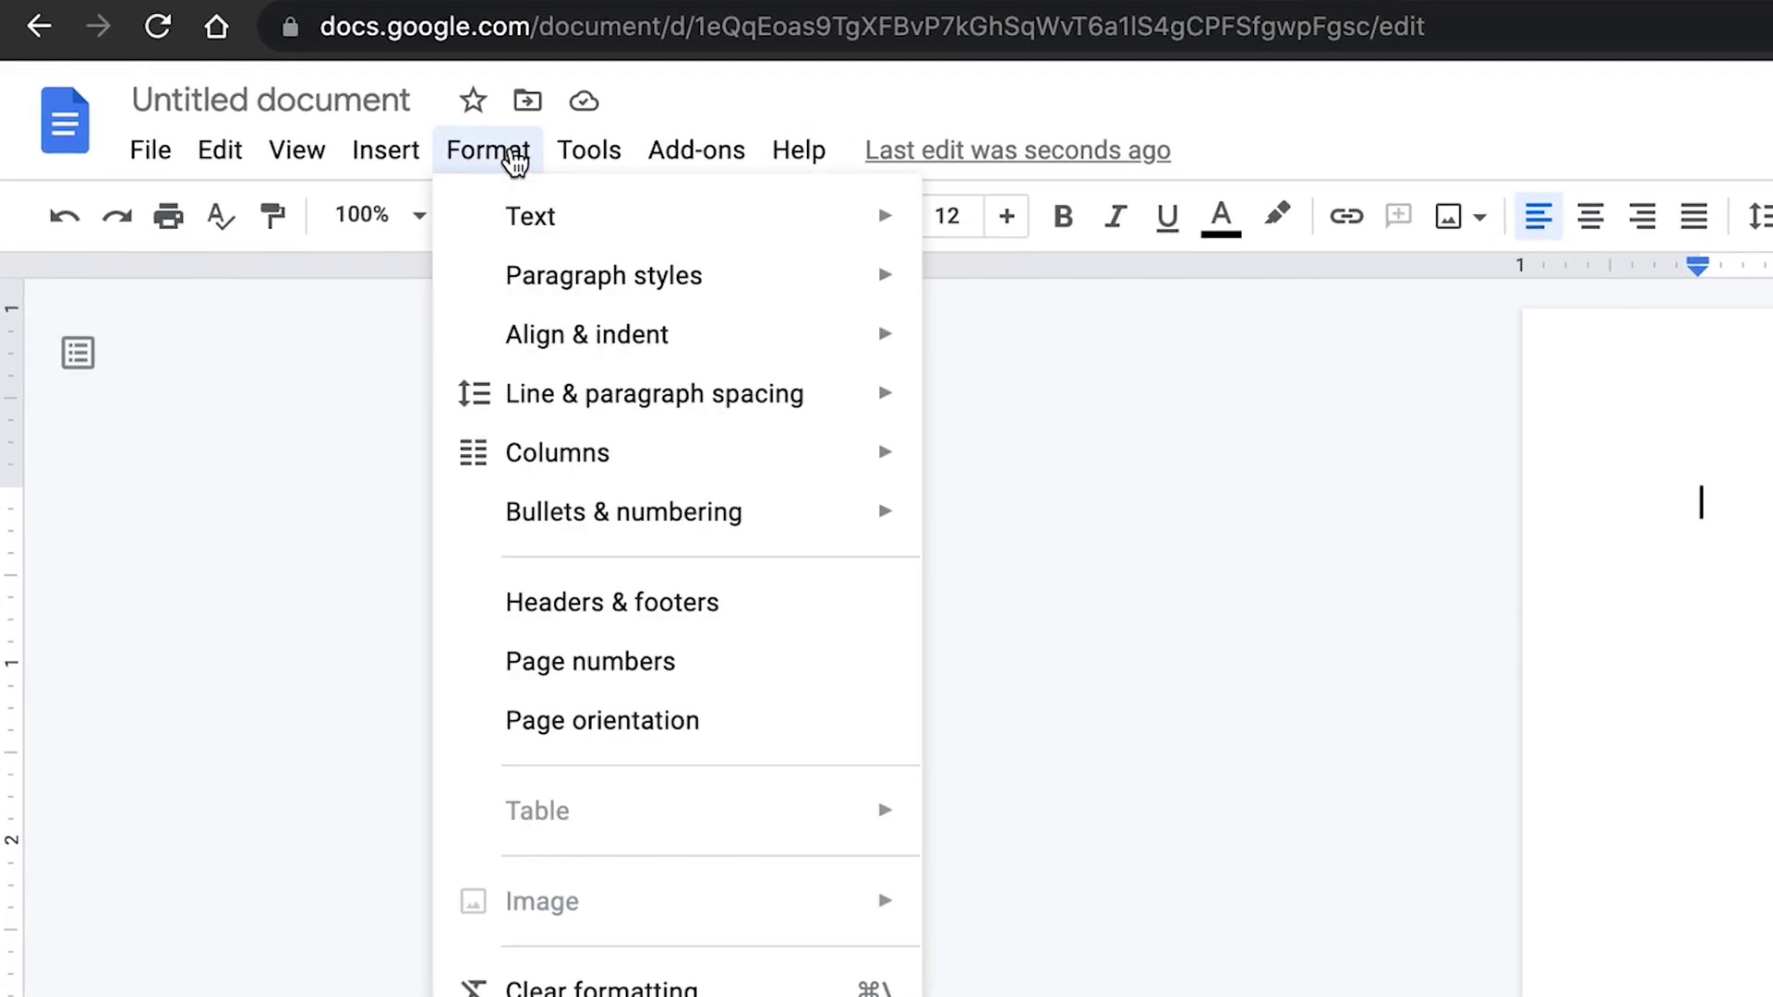
Change the custom line spacing from 1.15 to 2
mouse_move(736, 407)
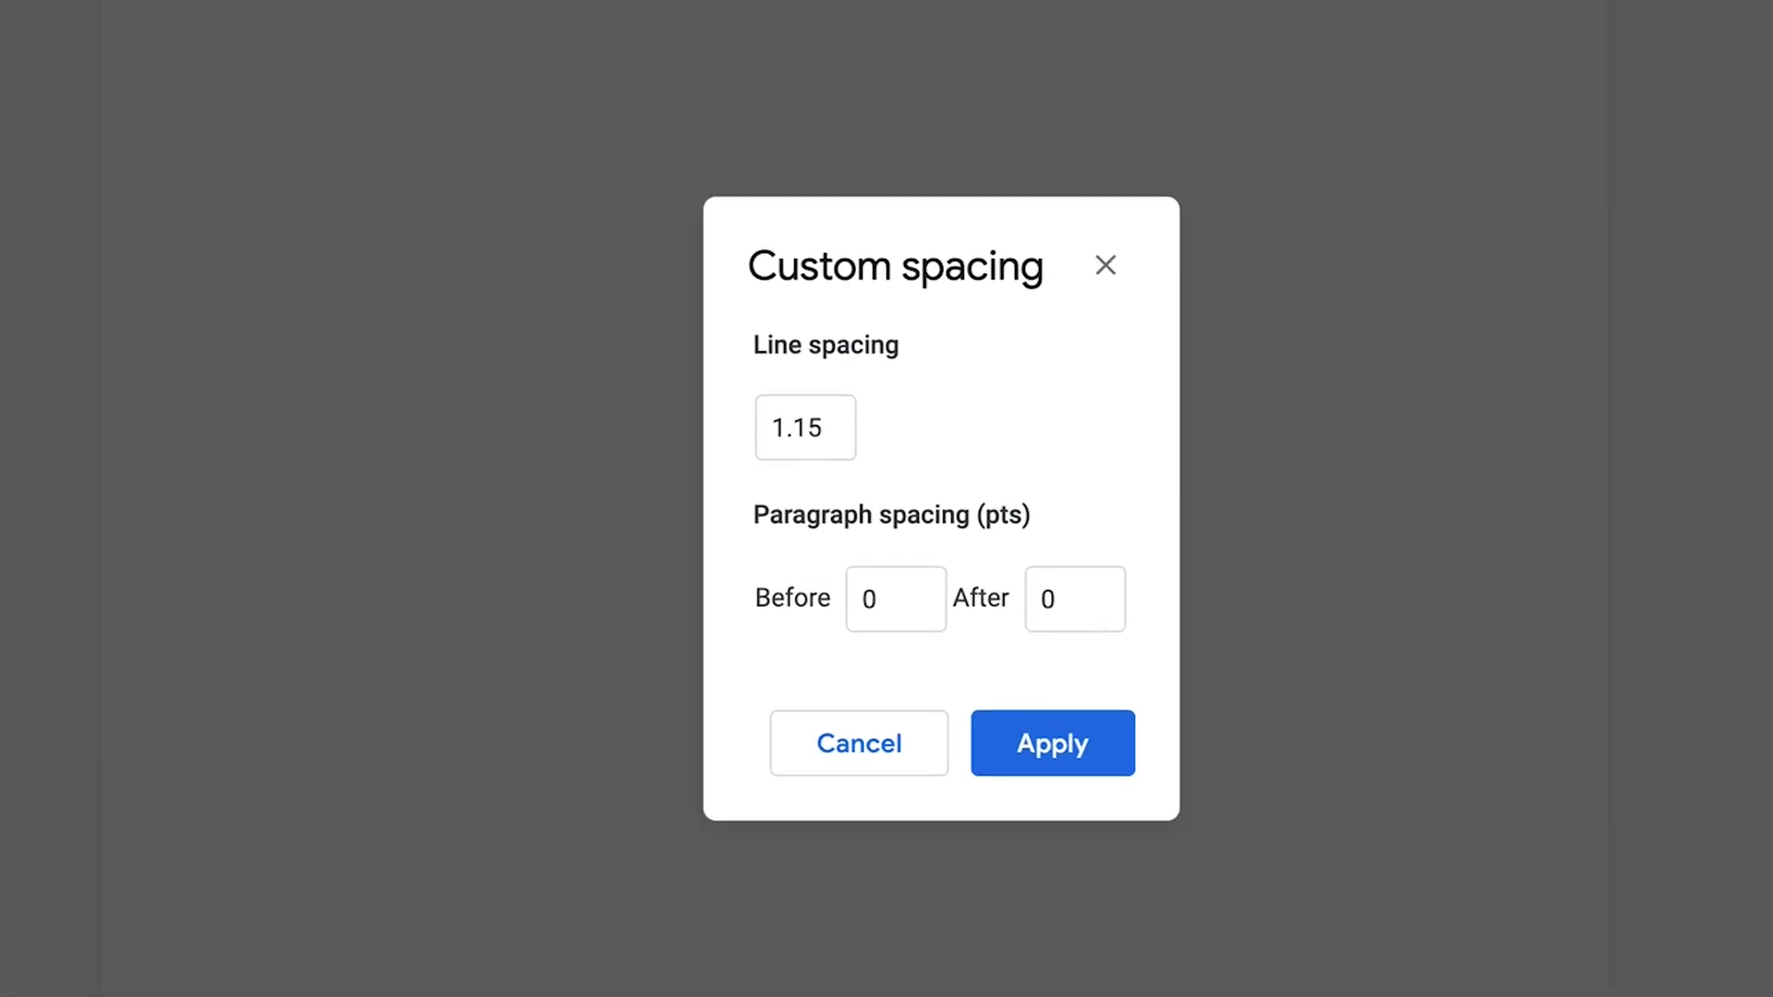
double_click(832, 444)
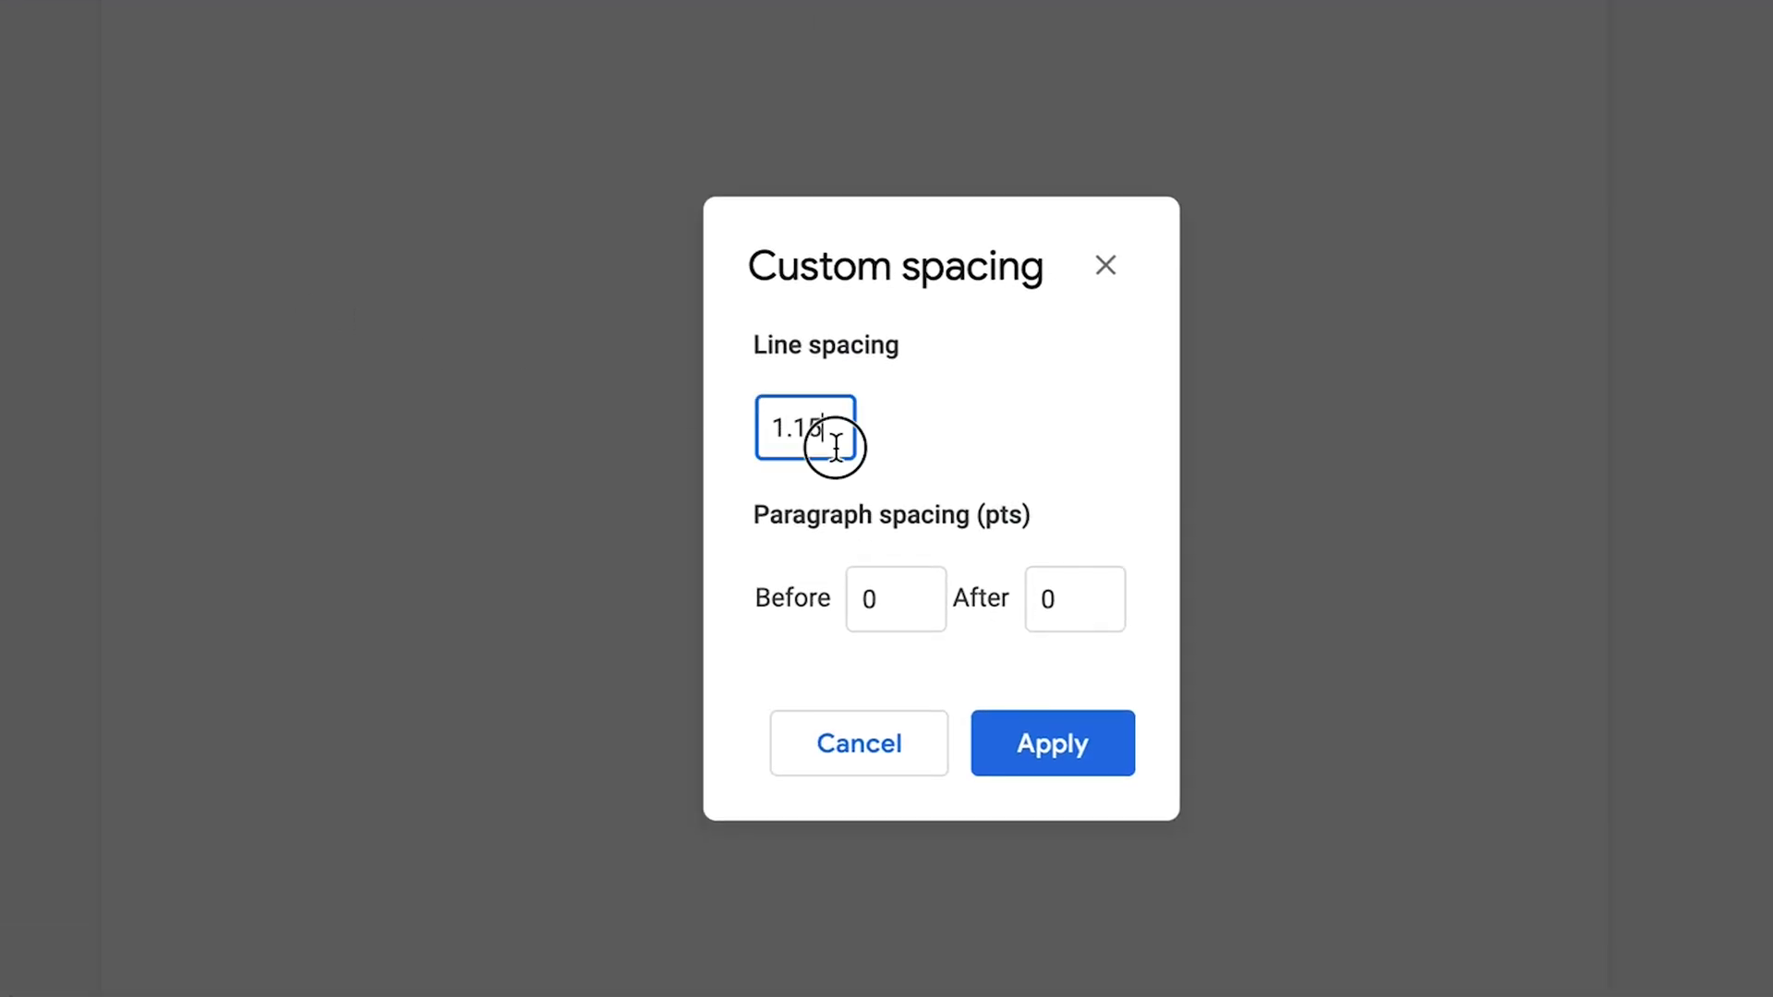
text(2)
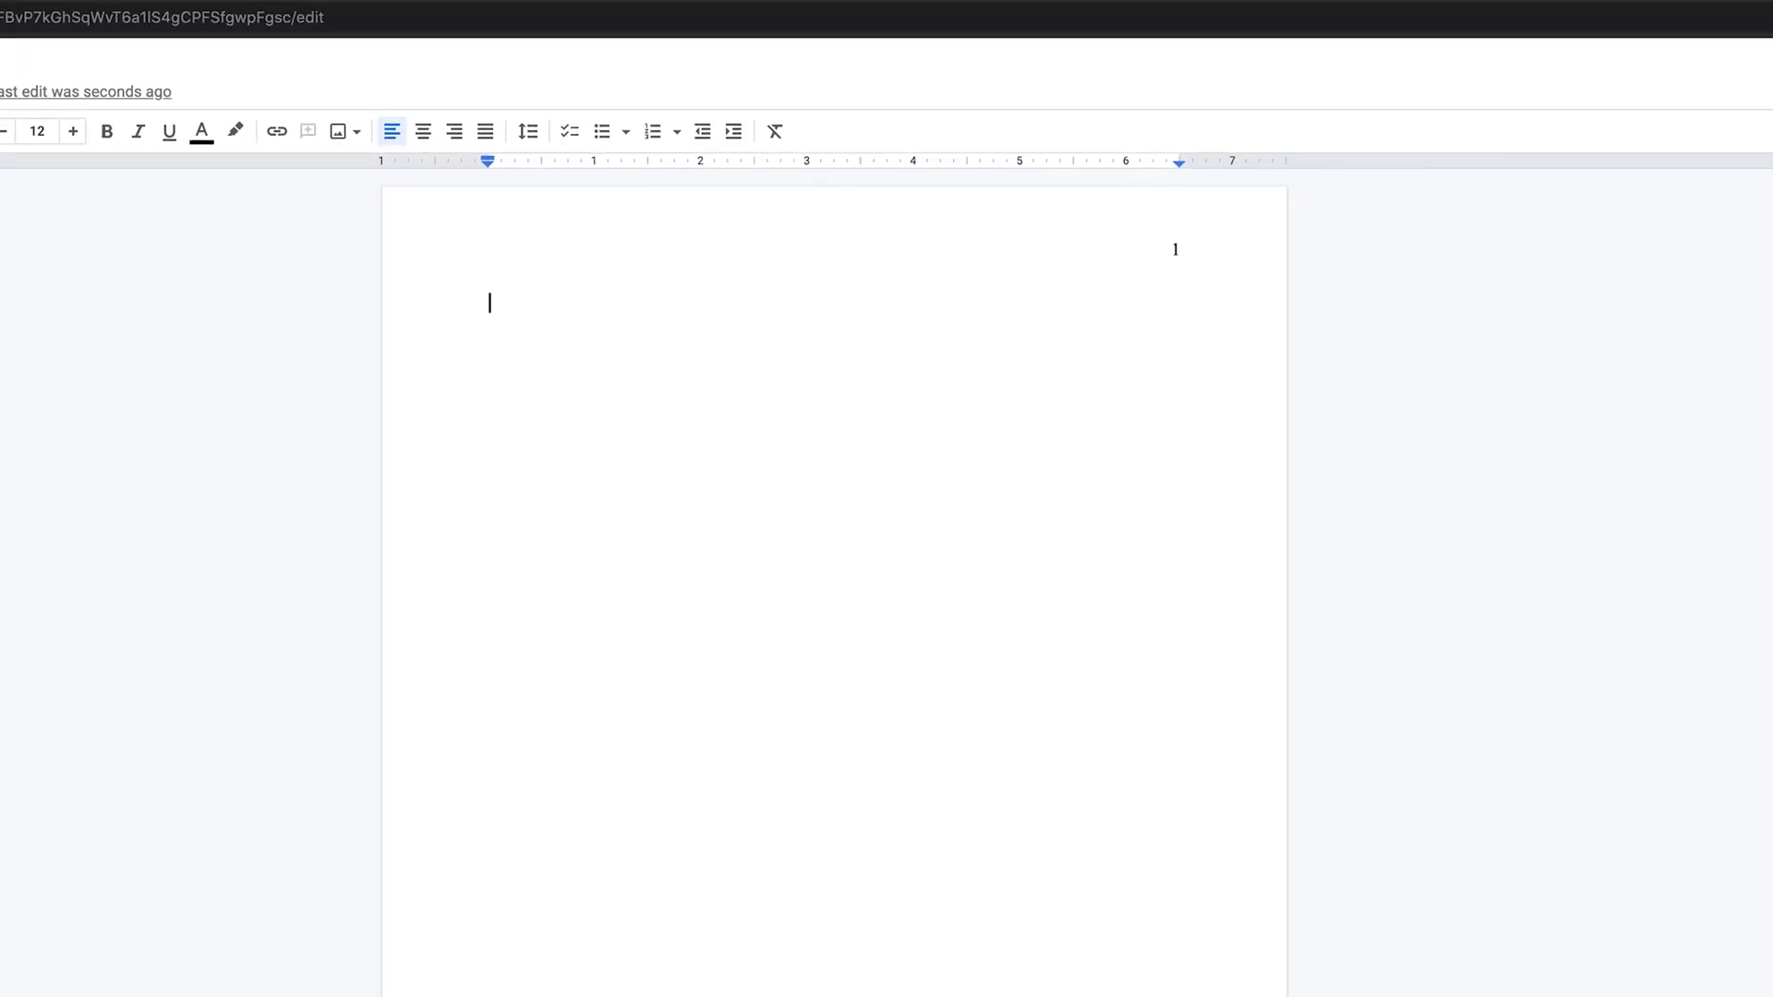
key(Return)
key(Return)
key(Return)
key(Return)
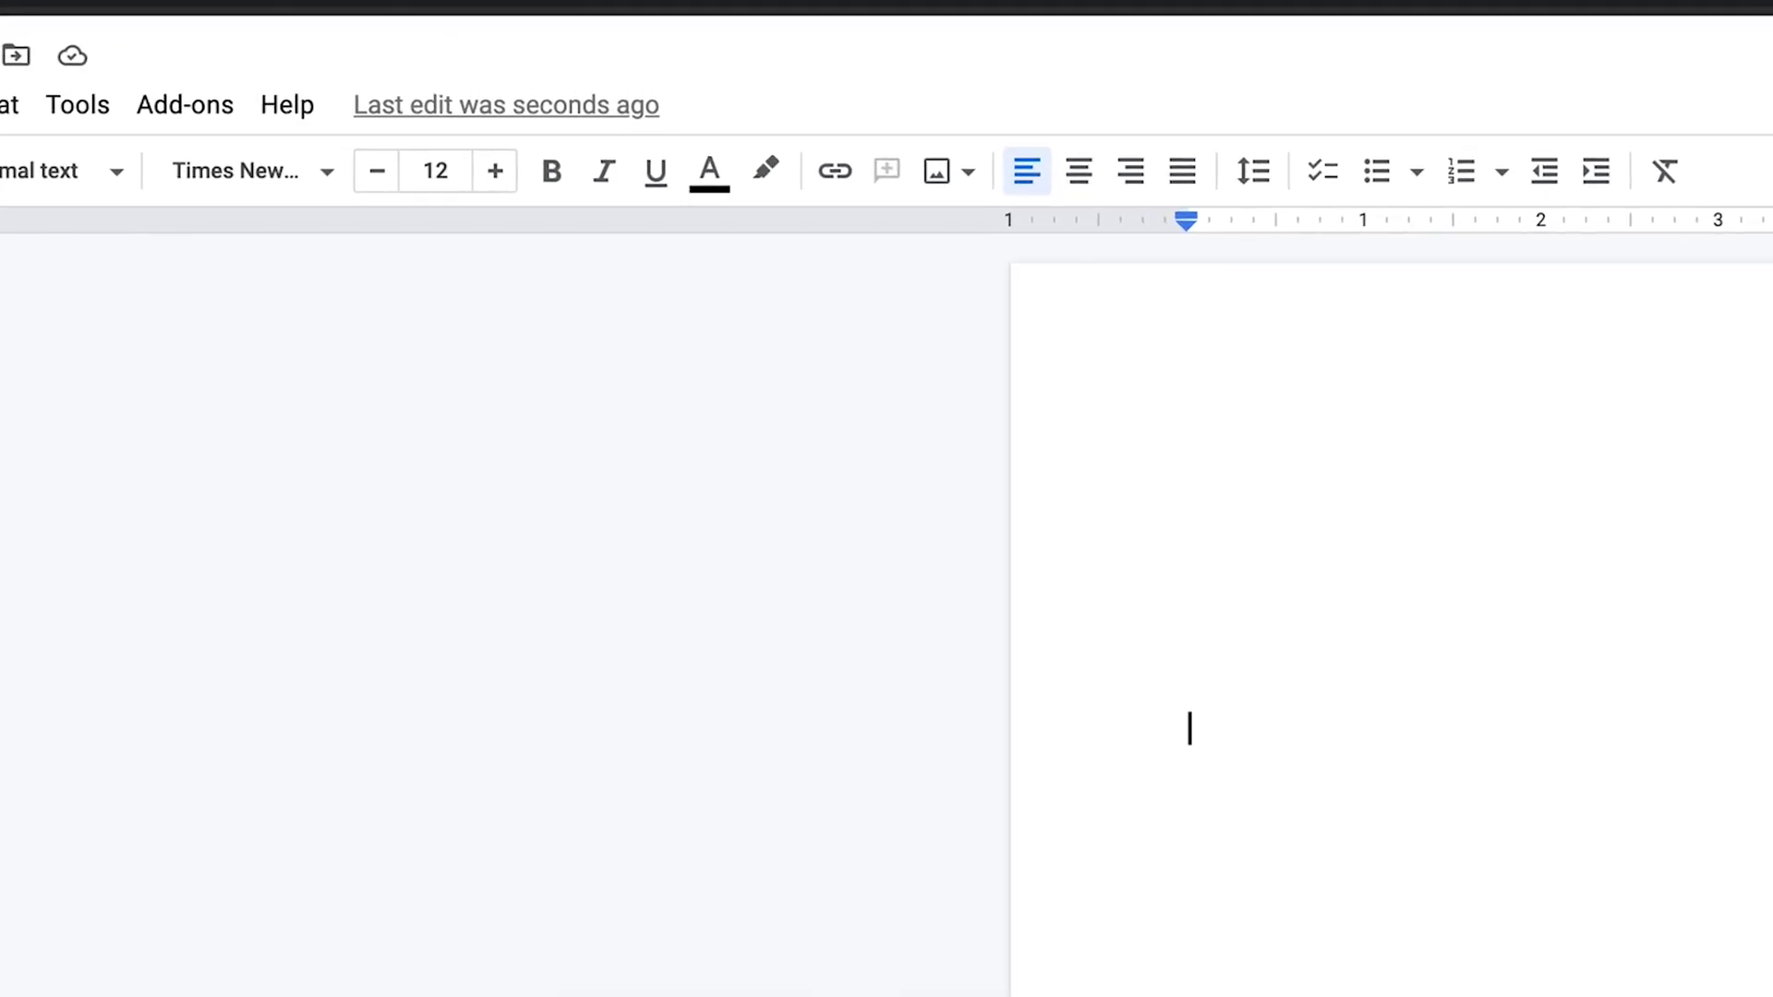
Center-align the blank line where the title will go
click(1079, 172)
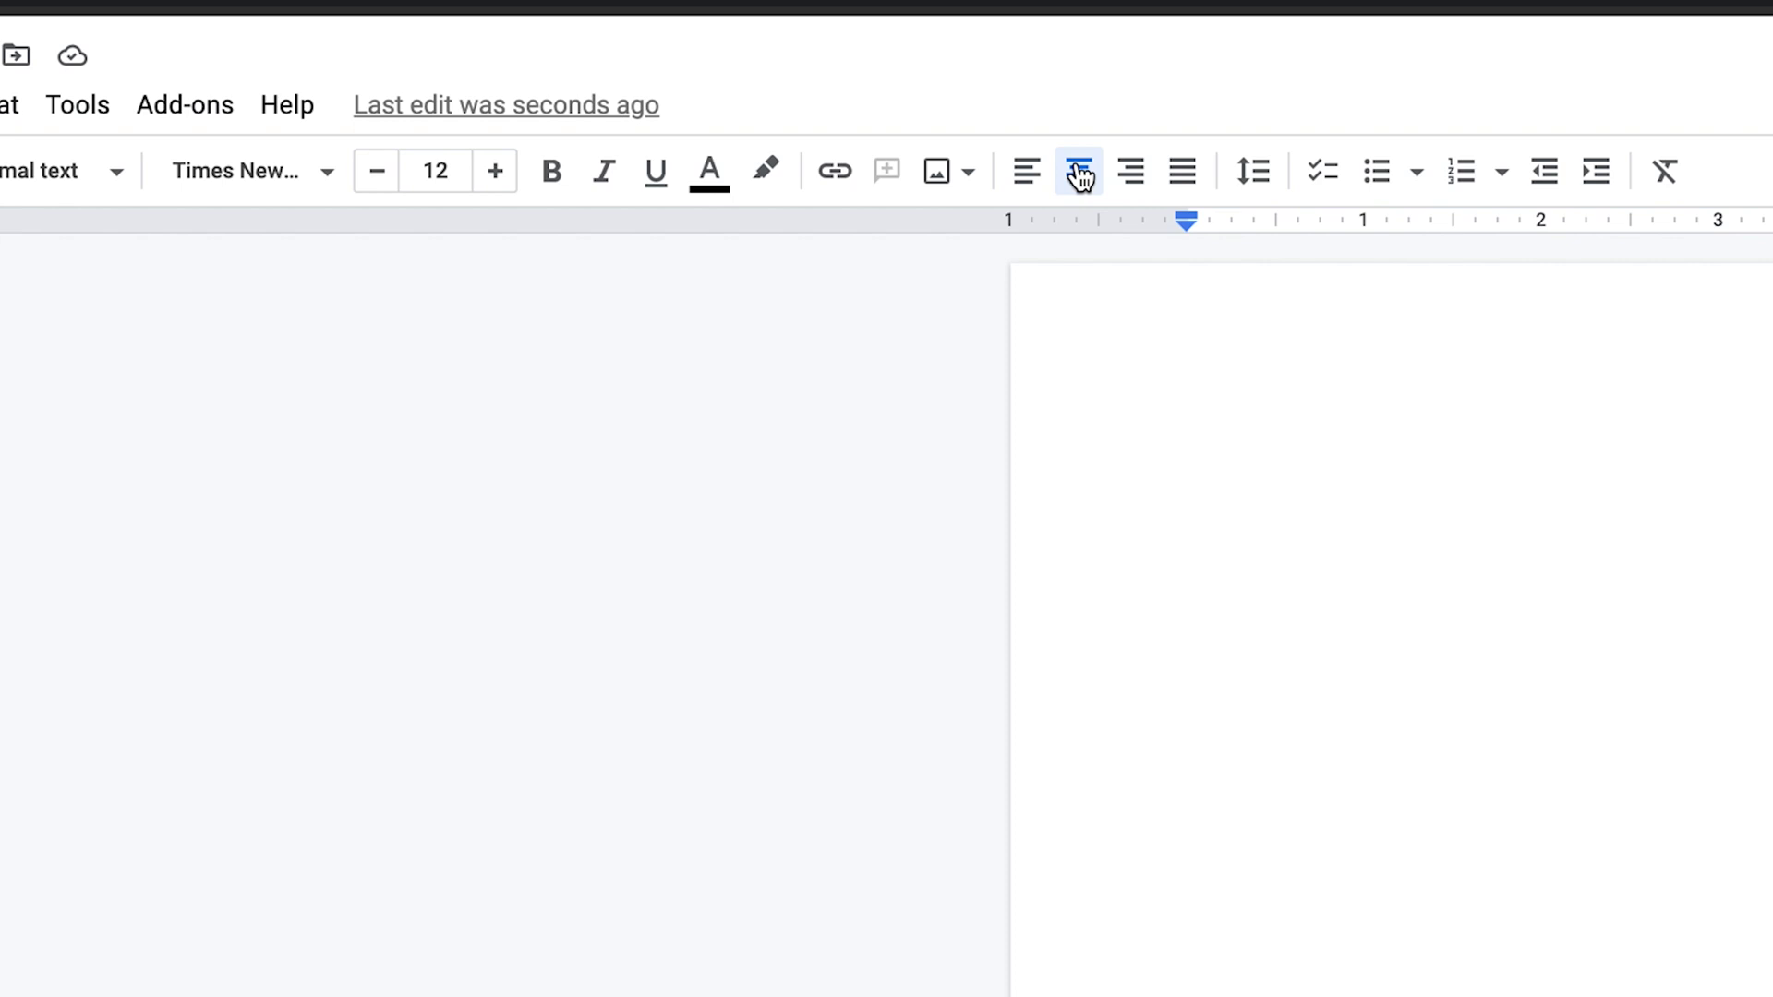
Type the bold title 'An Internal Investigation to the Abilities Granted by a Power Ring', then turn bold off
click(562, 183)
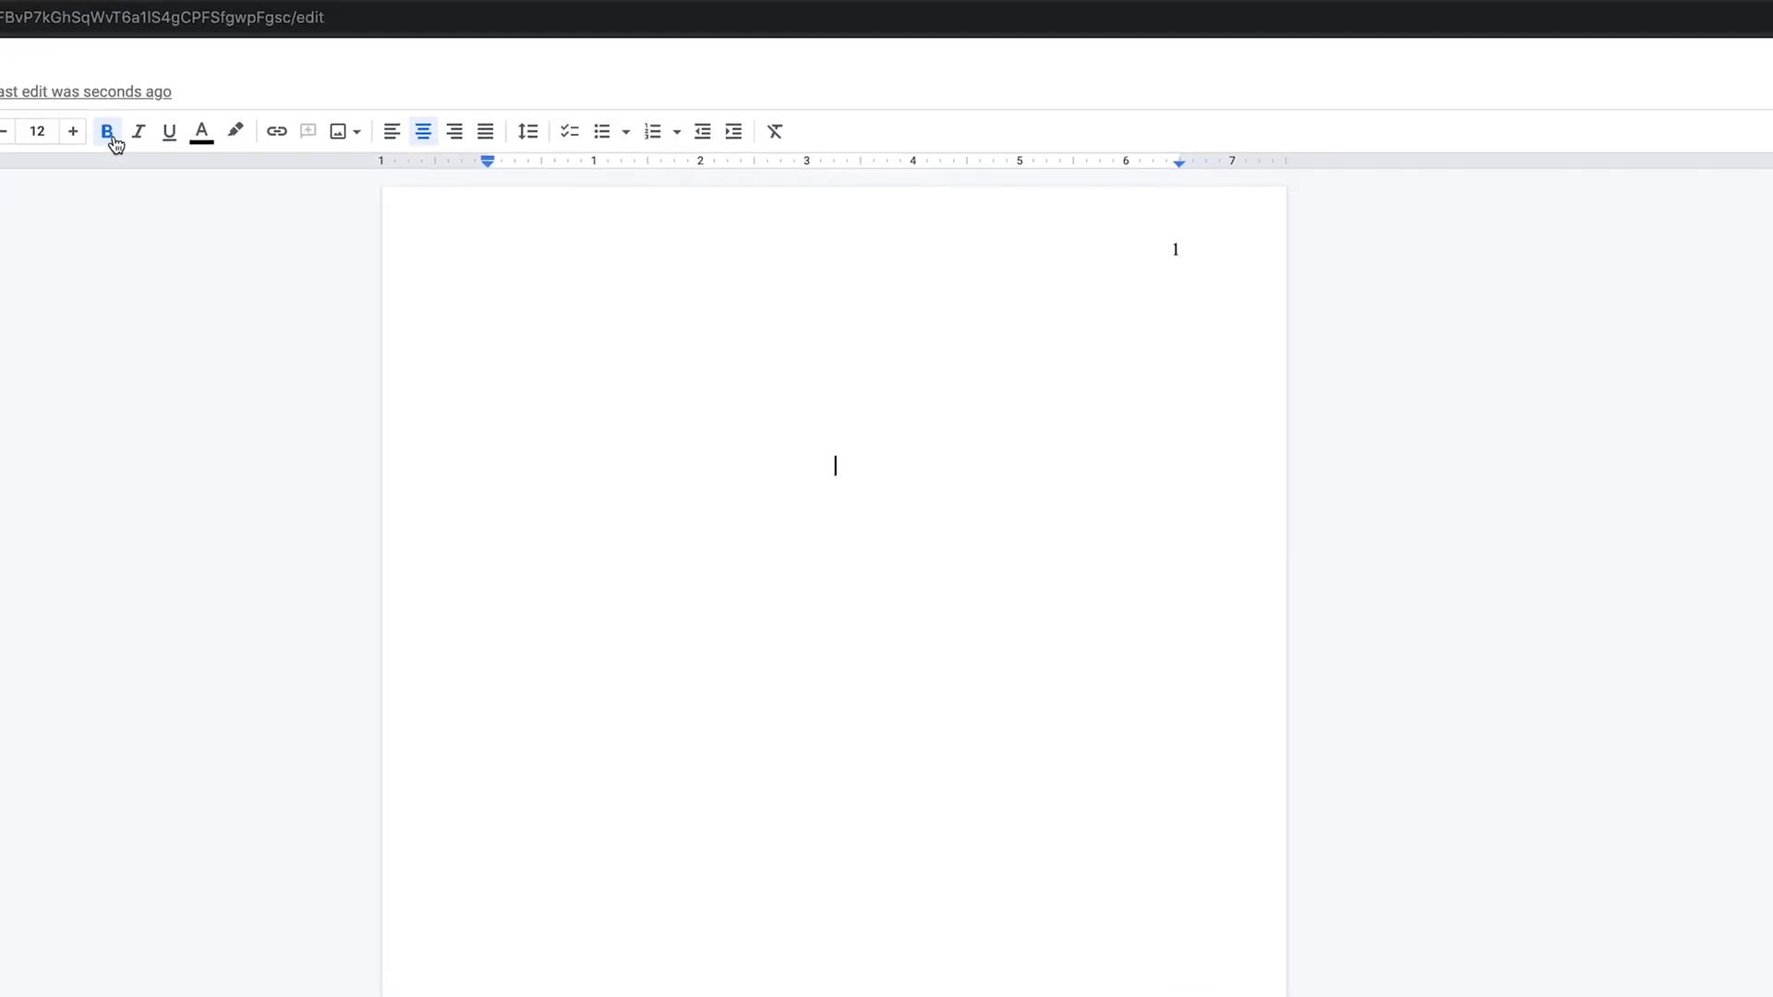
text(An Internal Investigation)
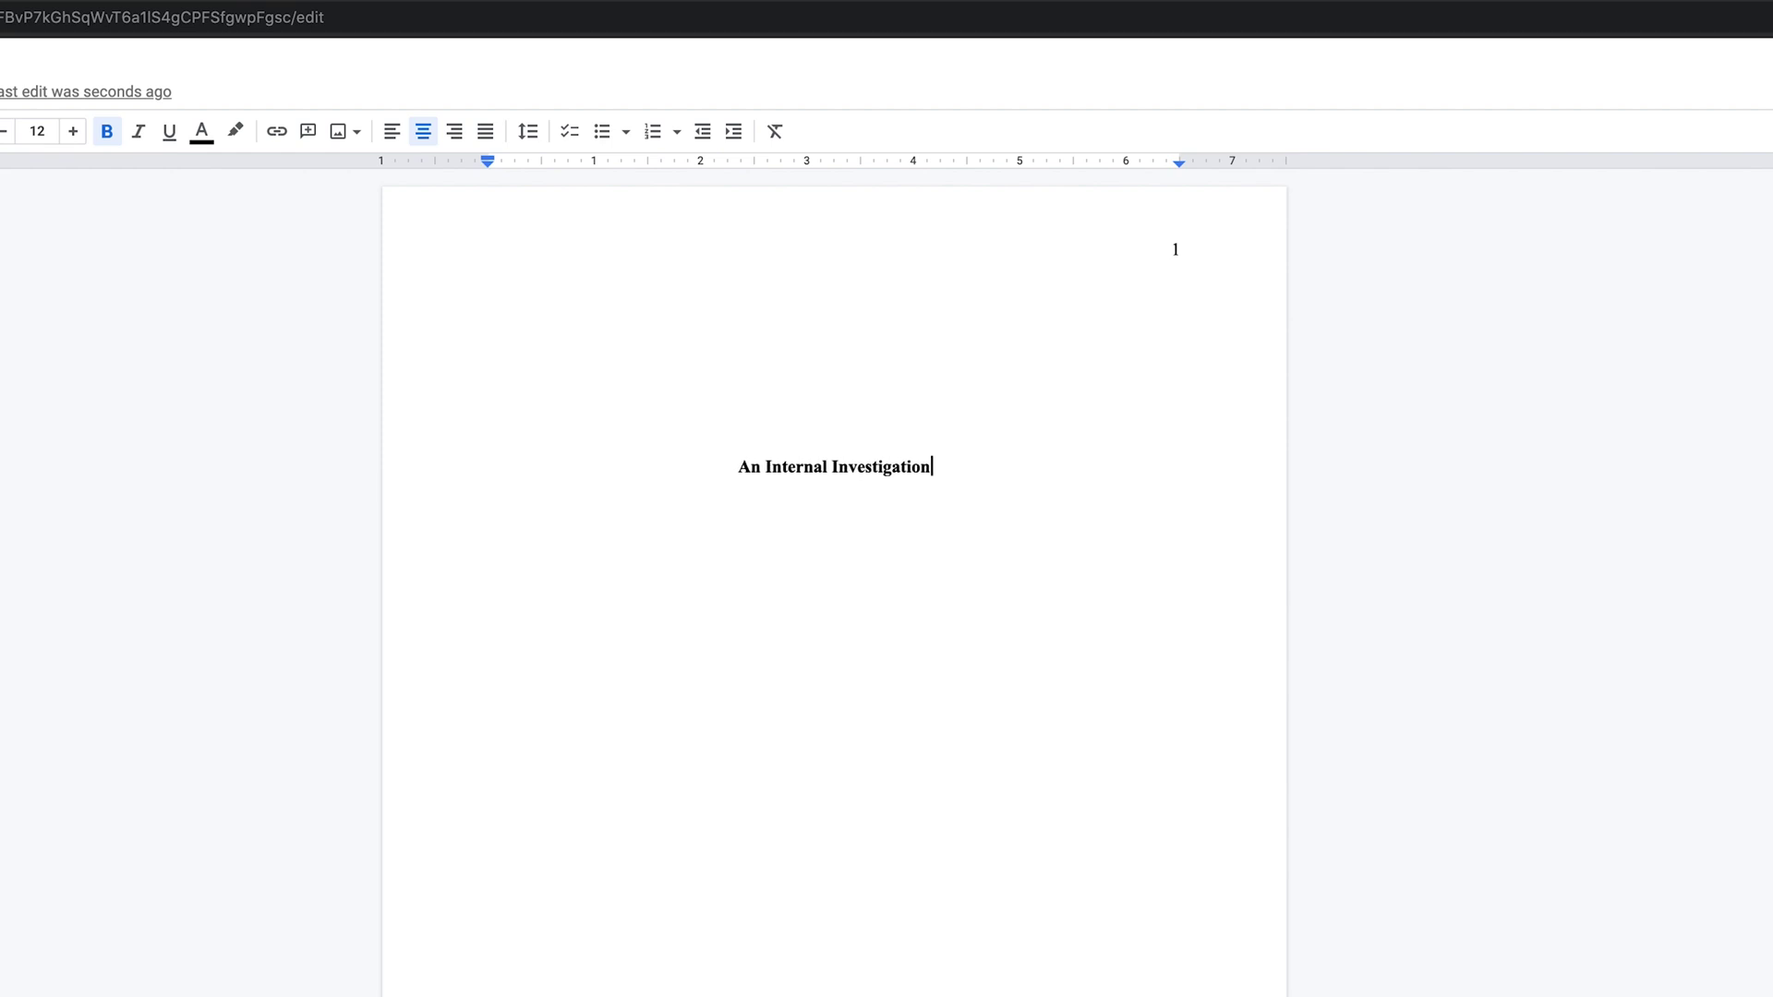
text( to the Abilities Granted by a Power Ring)
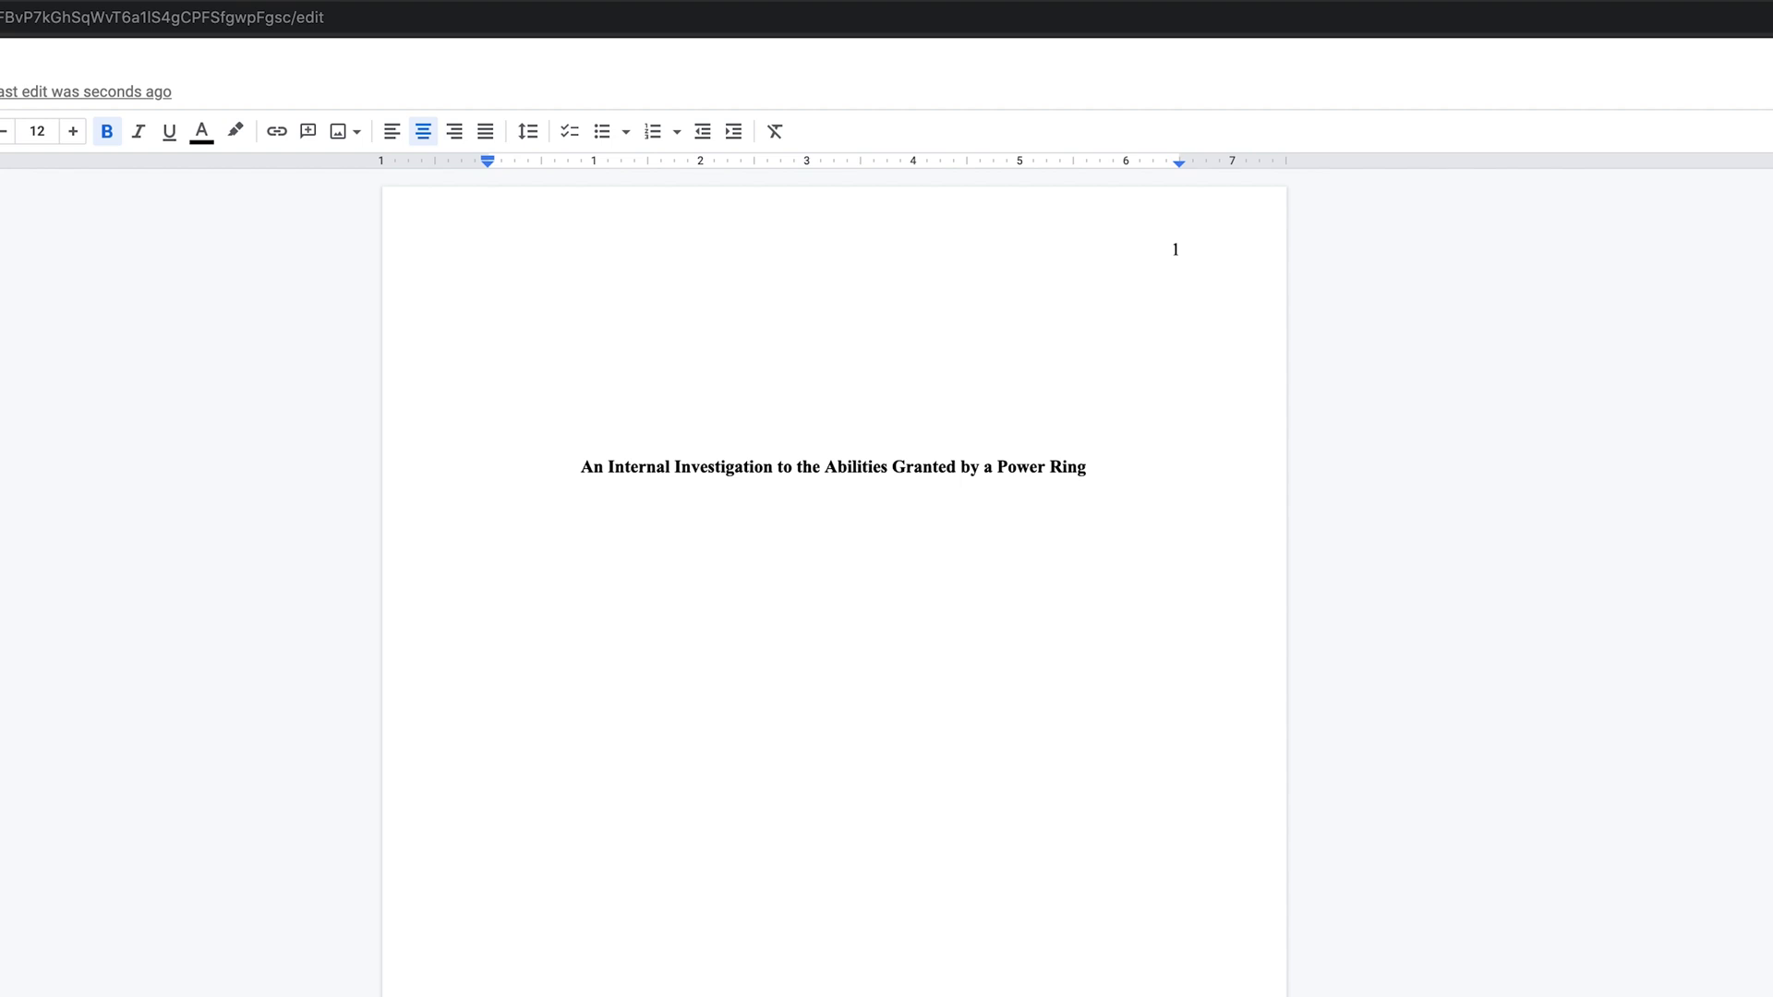
key(Return)
key(Return)
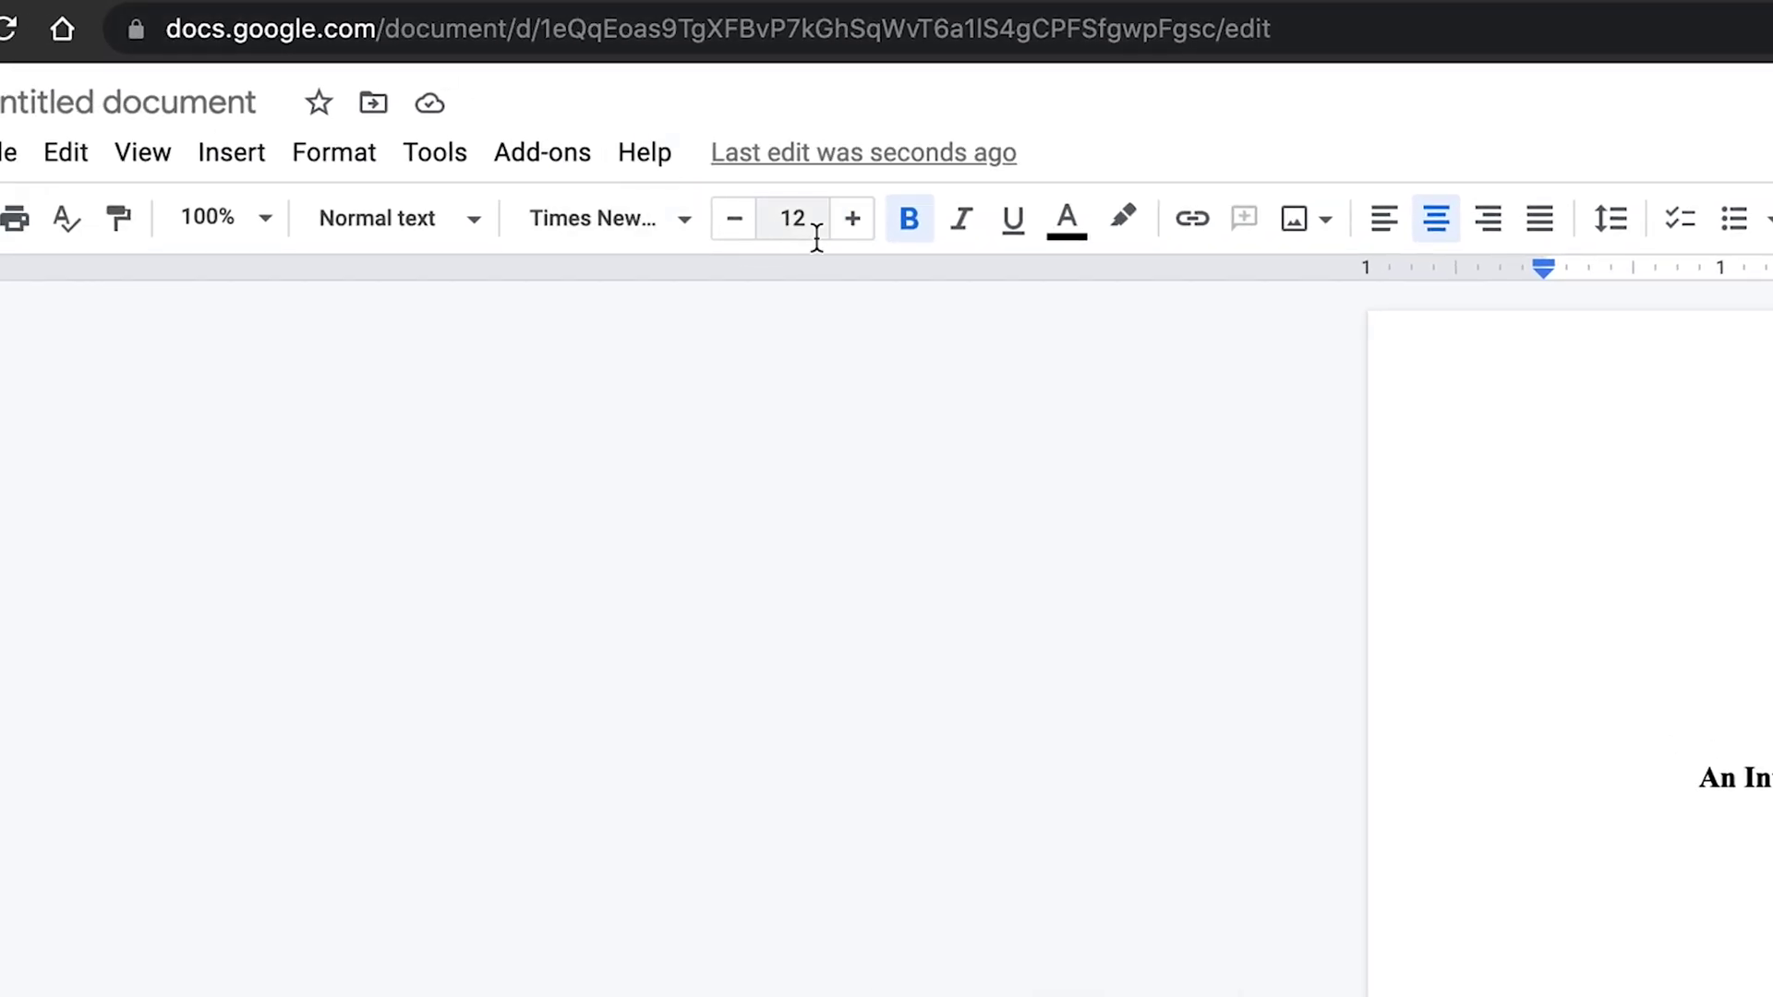
click(907, 239)
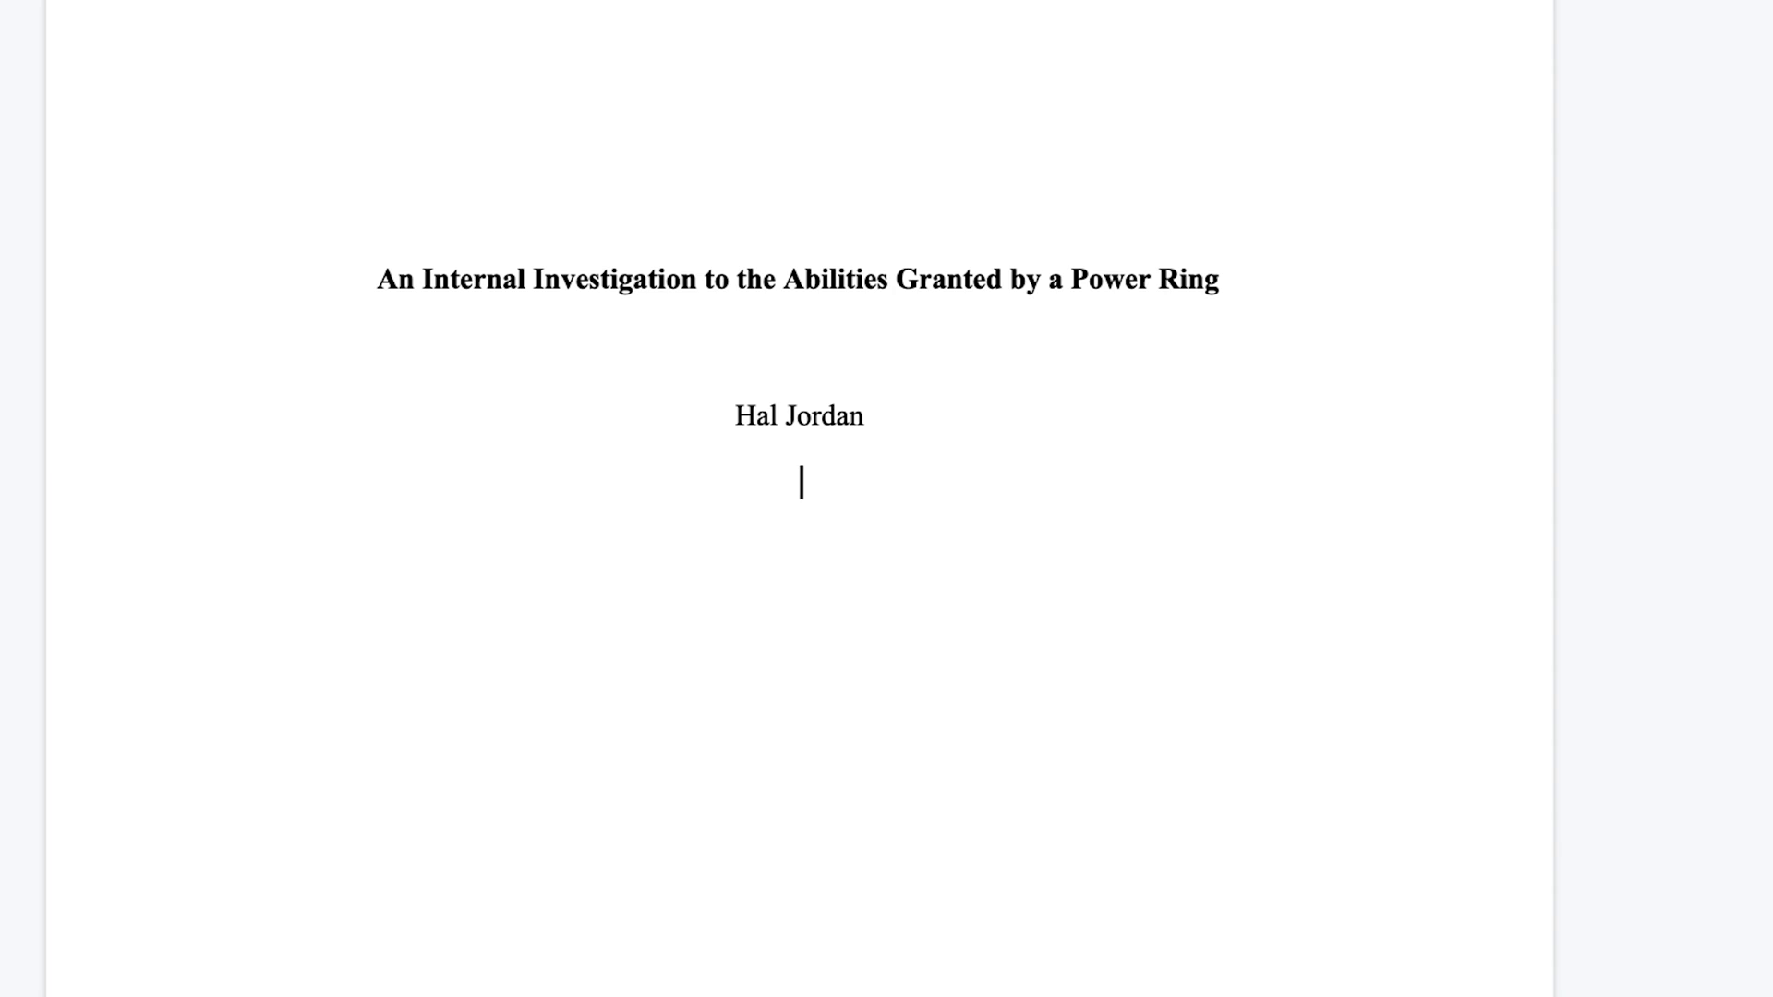
Add the centred line 'Department of Galactic Sciences, Gotham University' below the author's name
text(Department of Galactic Sciences, Gotham University)
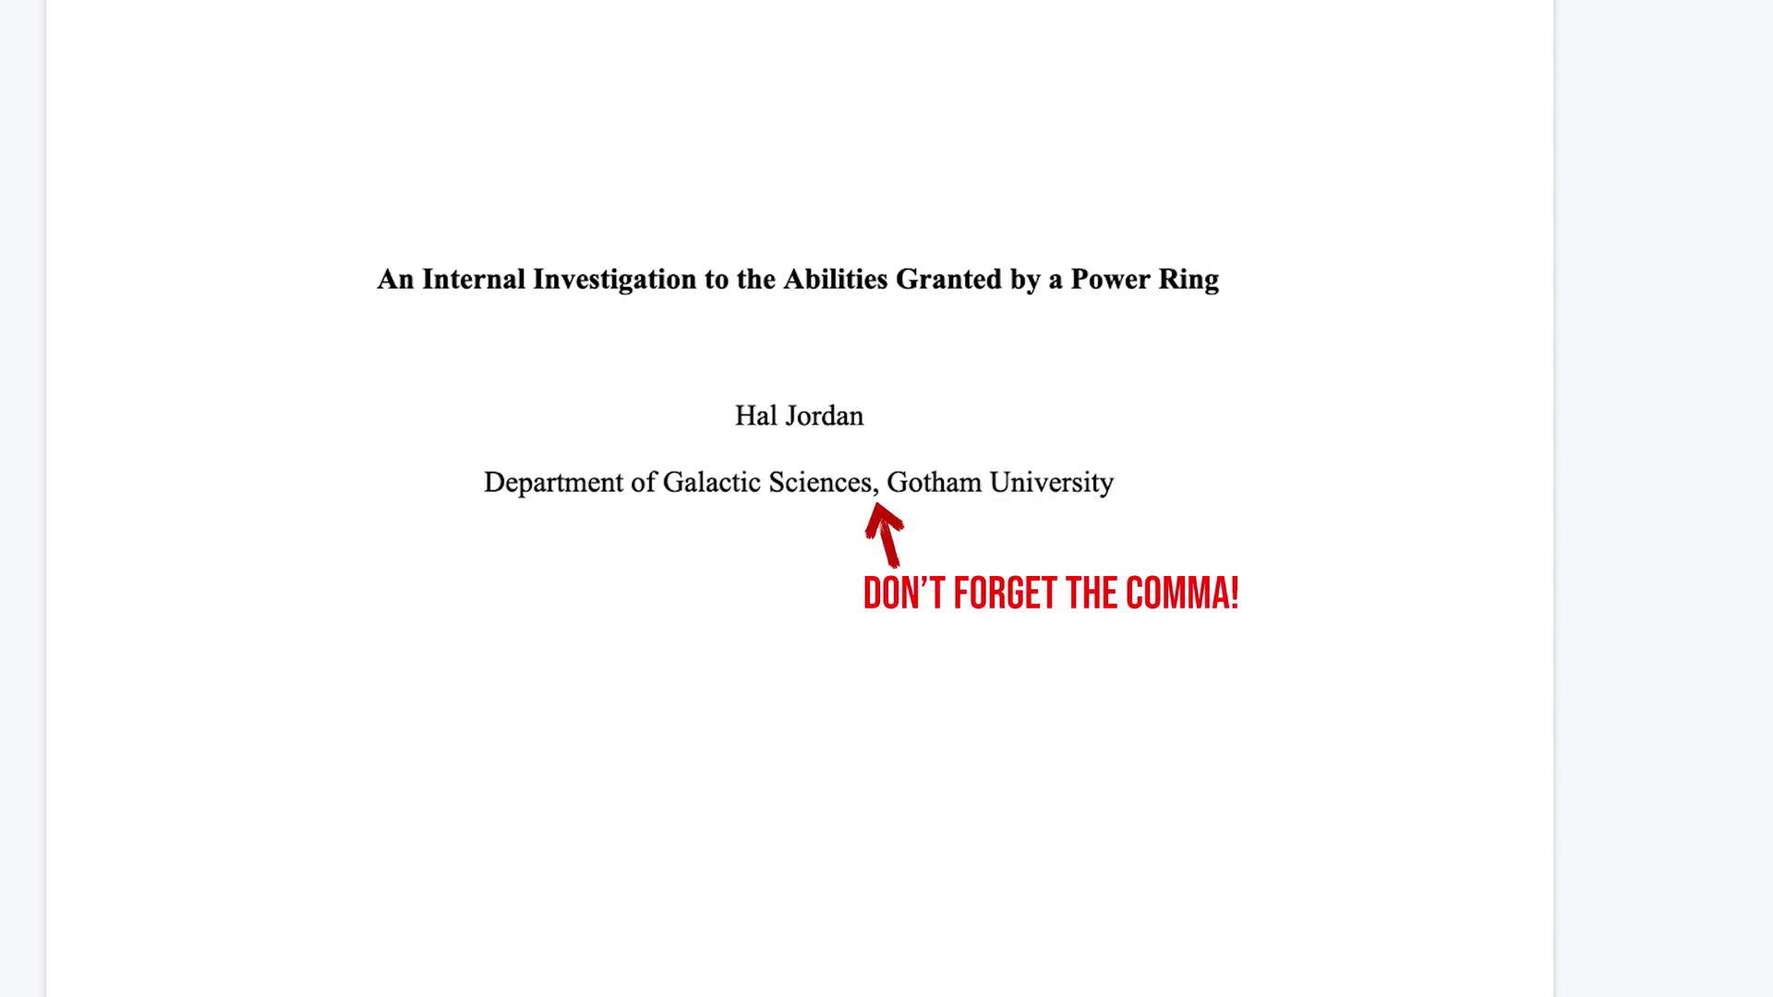
key(Return)
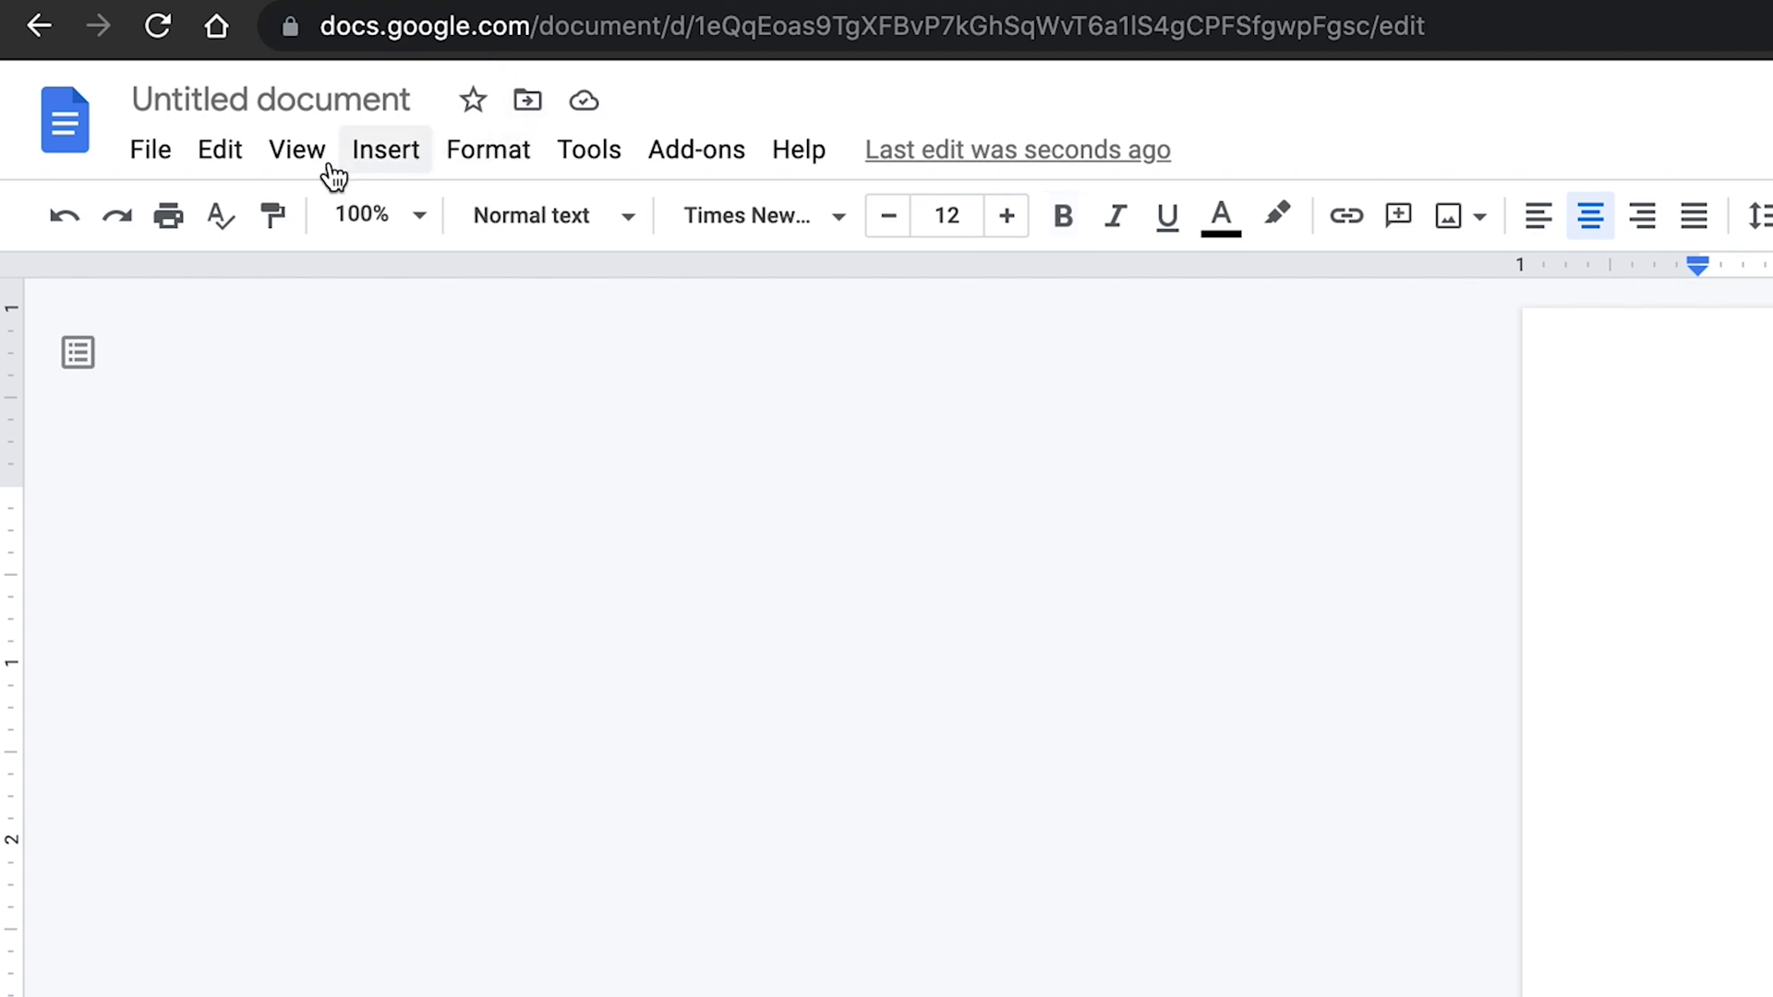
Insert a page break and scroll down to the new page 2
click(407, 158)
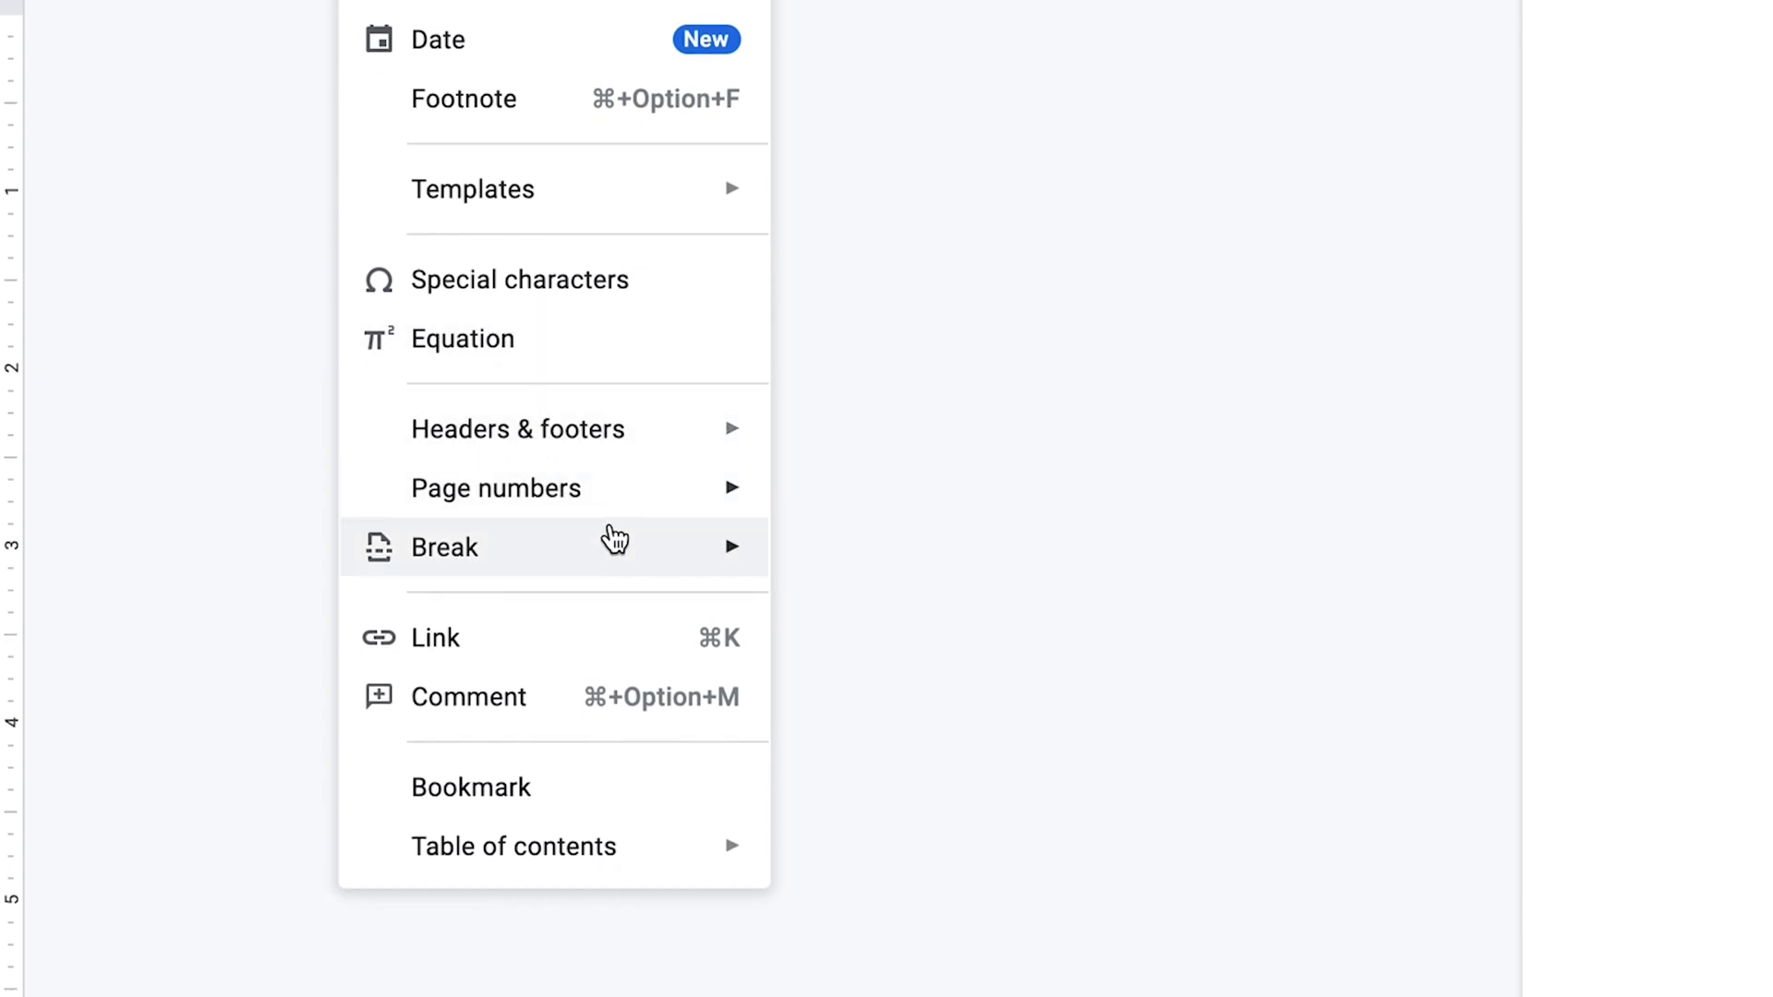
mouse_move(622, 546)
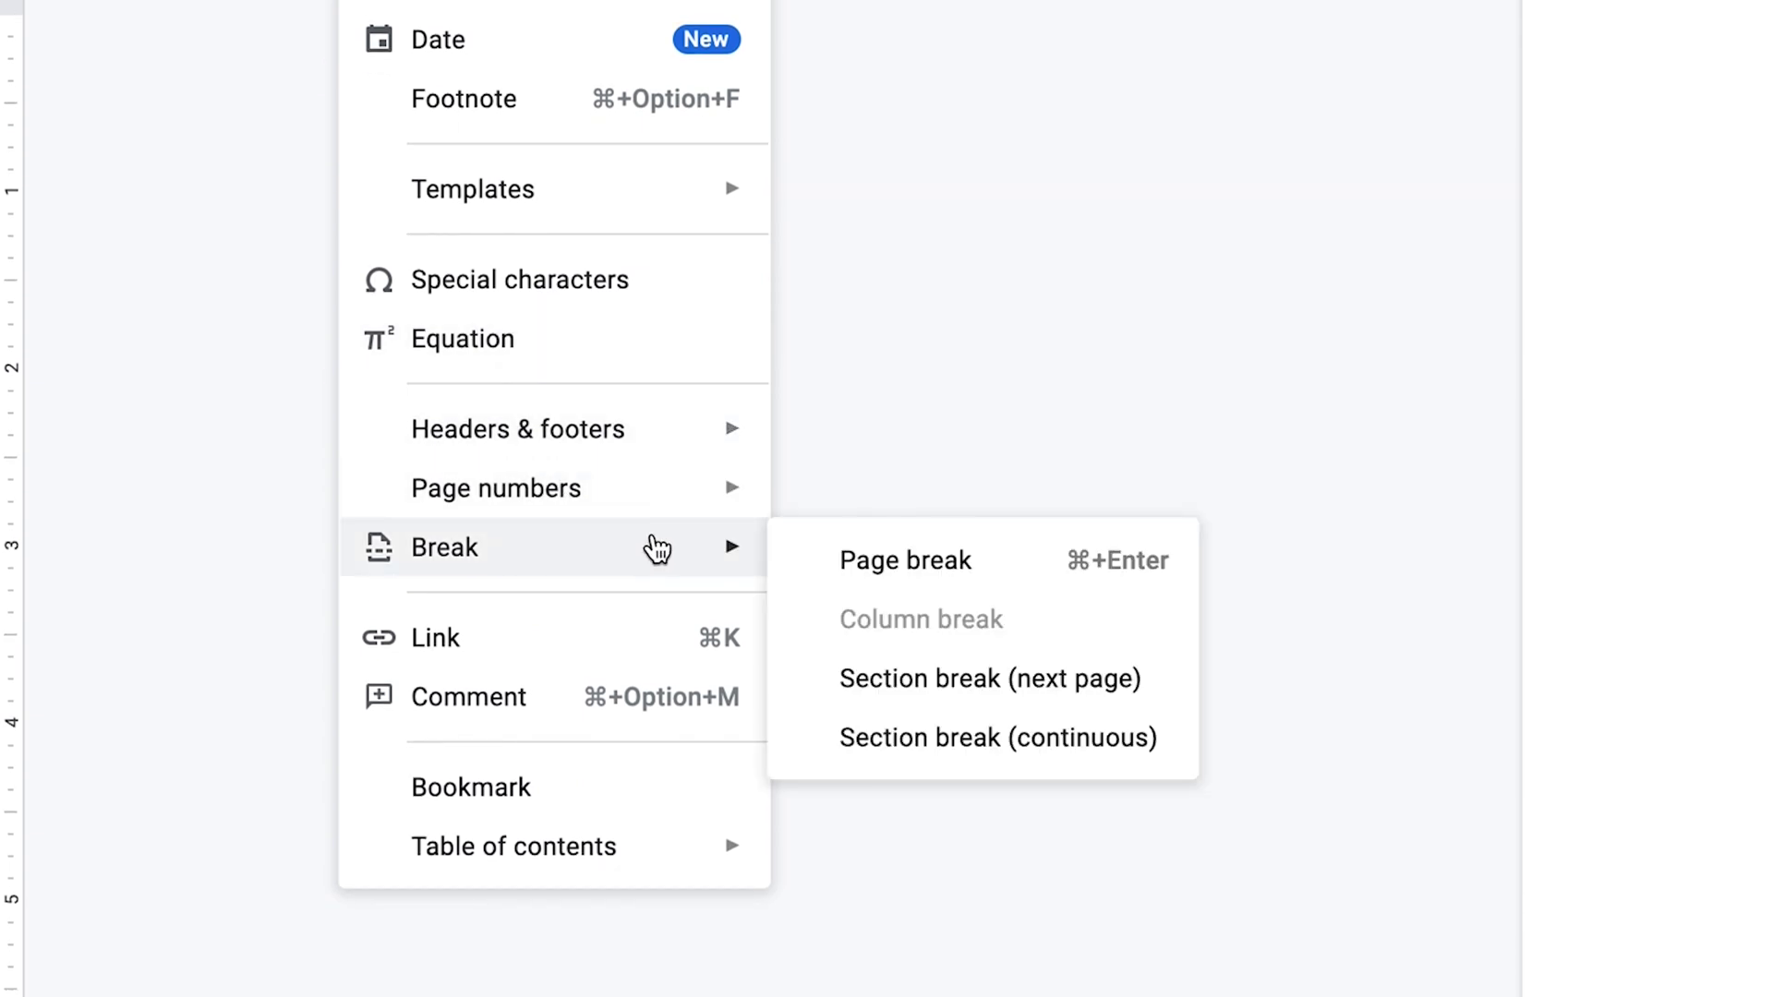
click(831, 559)
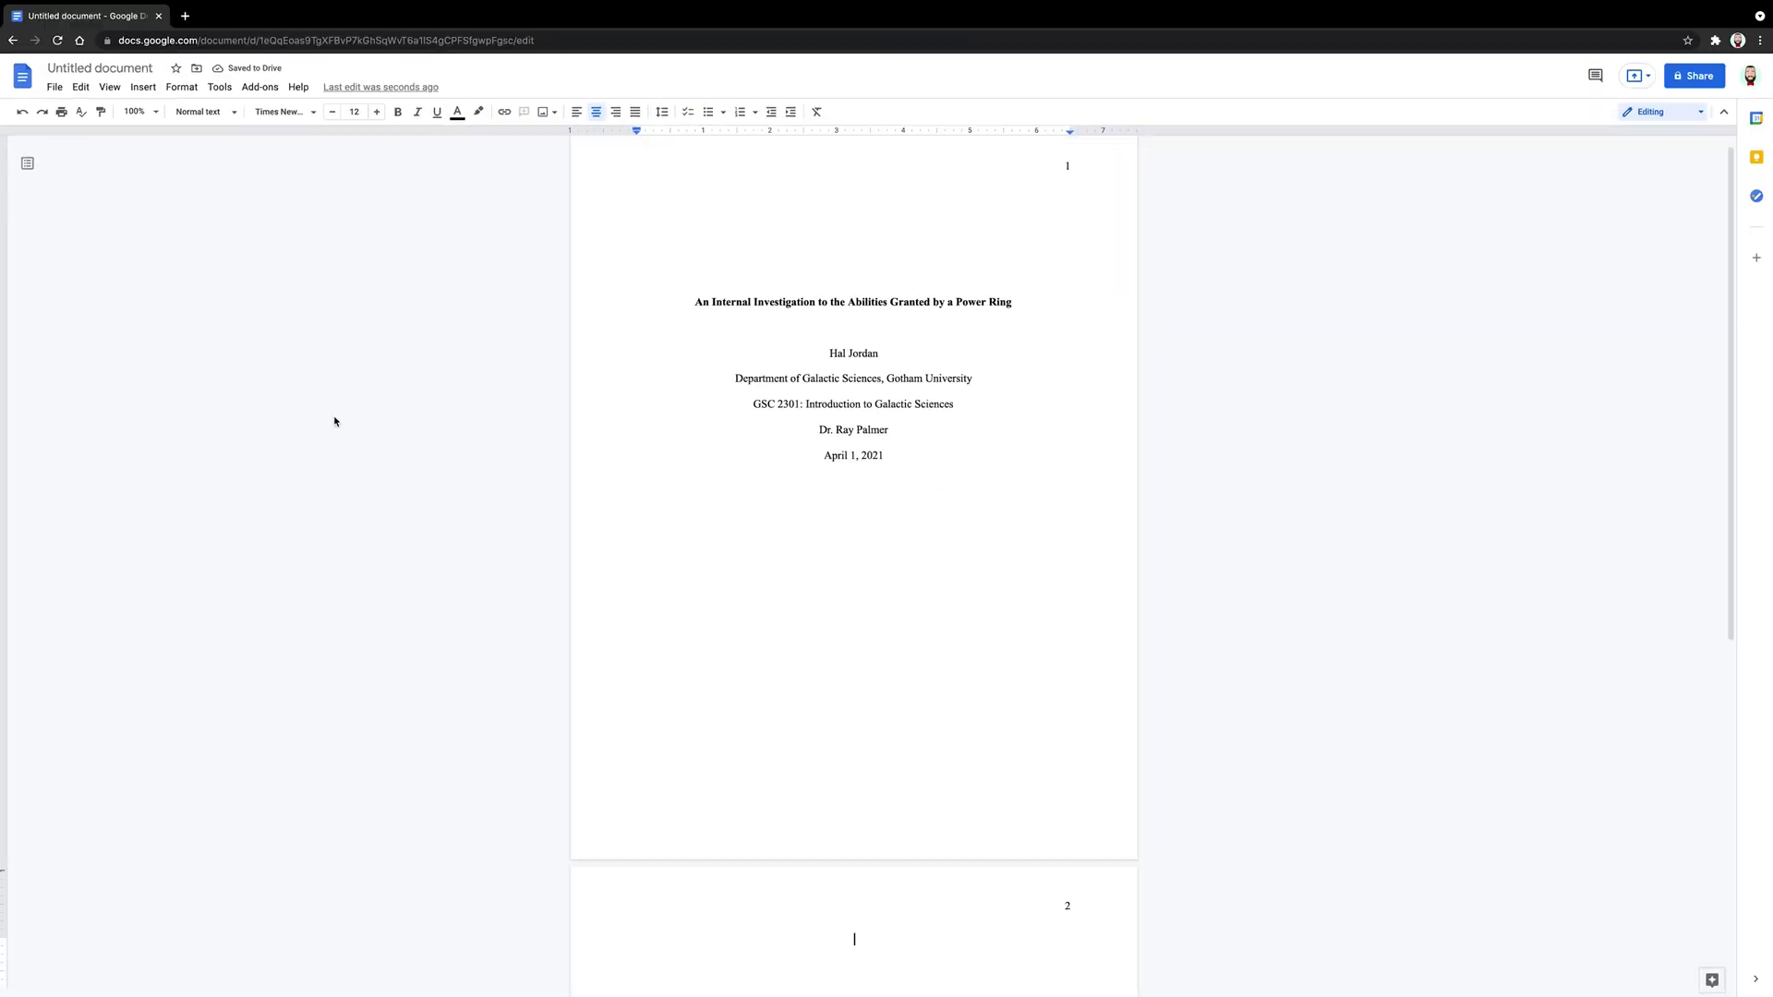
scroll(335, 421, down, 5)
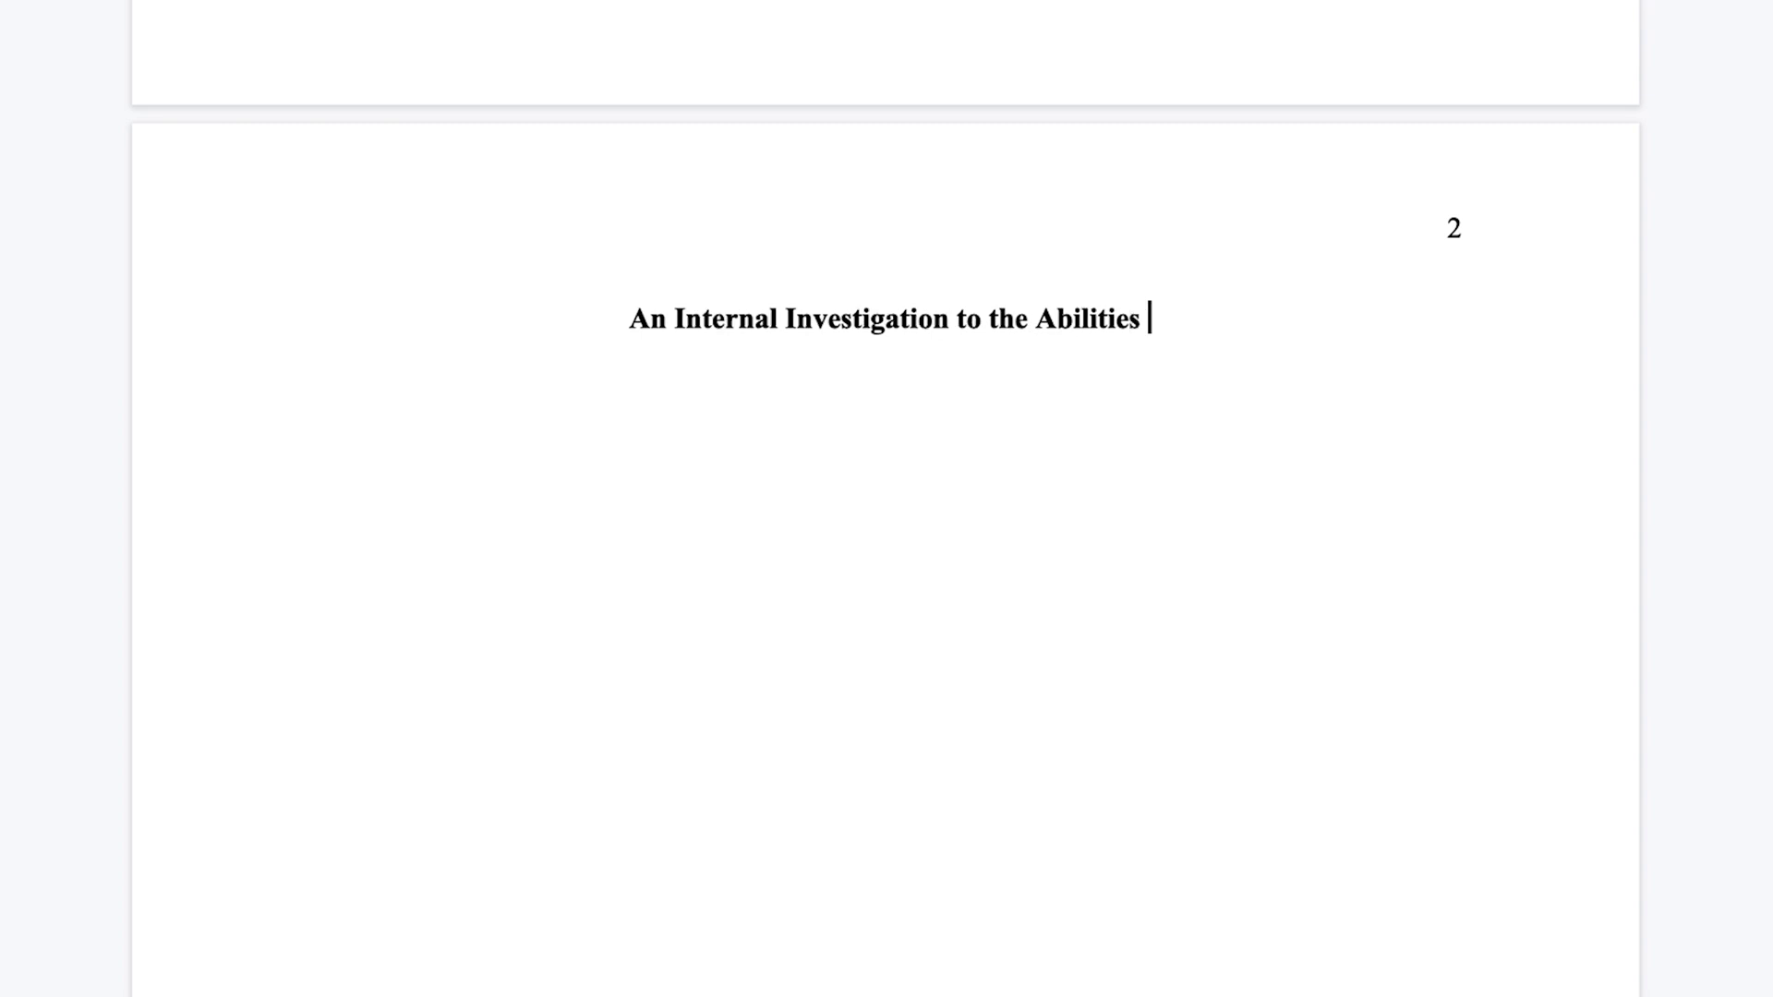
Fix the 'Granteed' typo and finish the bold page-2 title with 'd by a Power Ring'
key(BackSpace)
key(BackSpace)
text(d by a Power Ring)
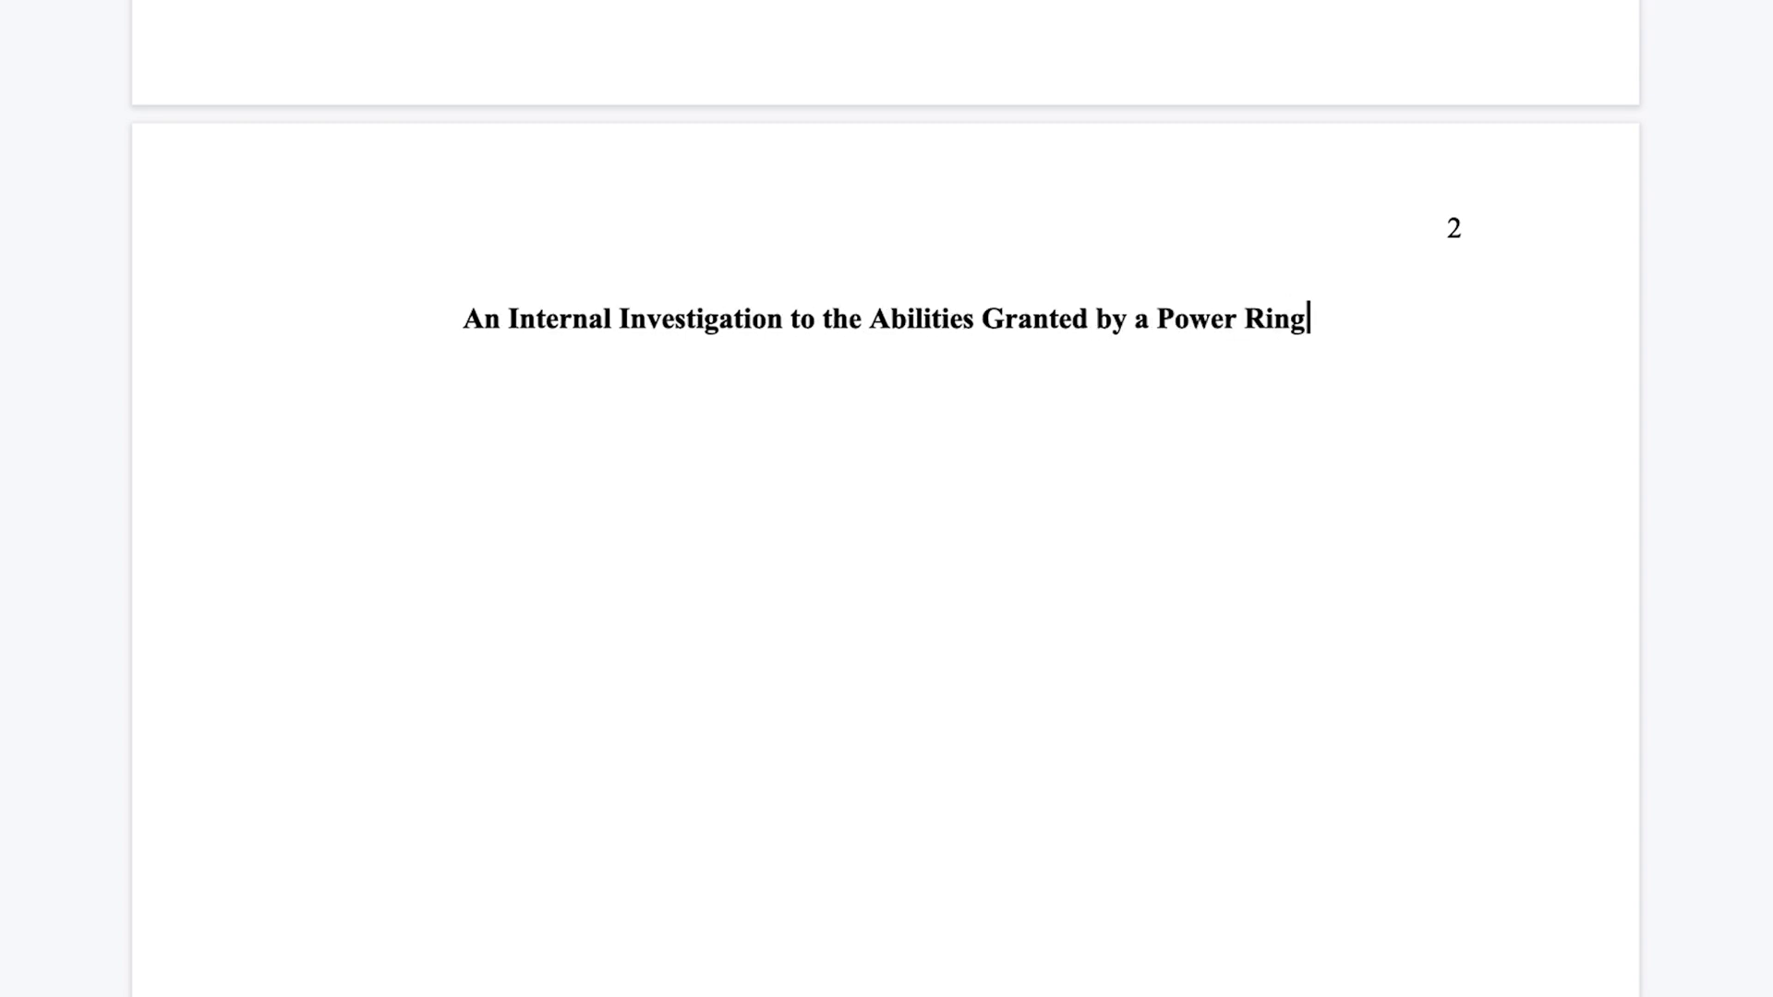
key(Return)
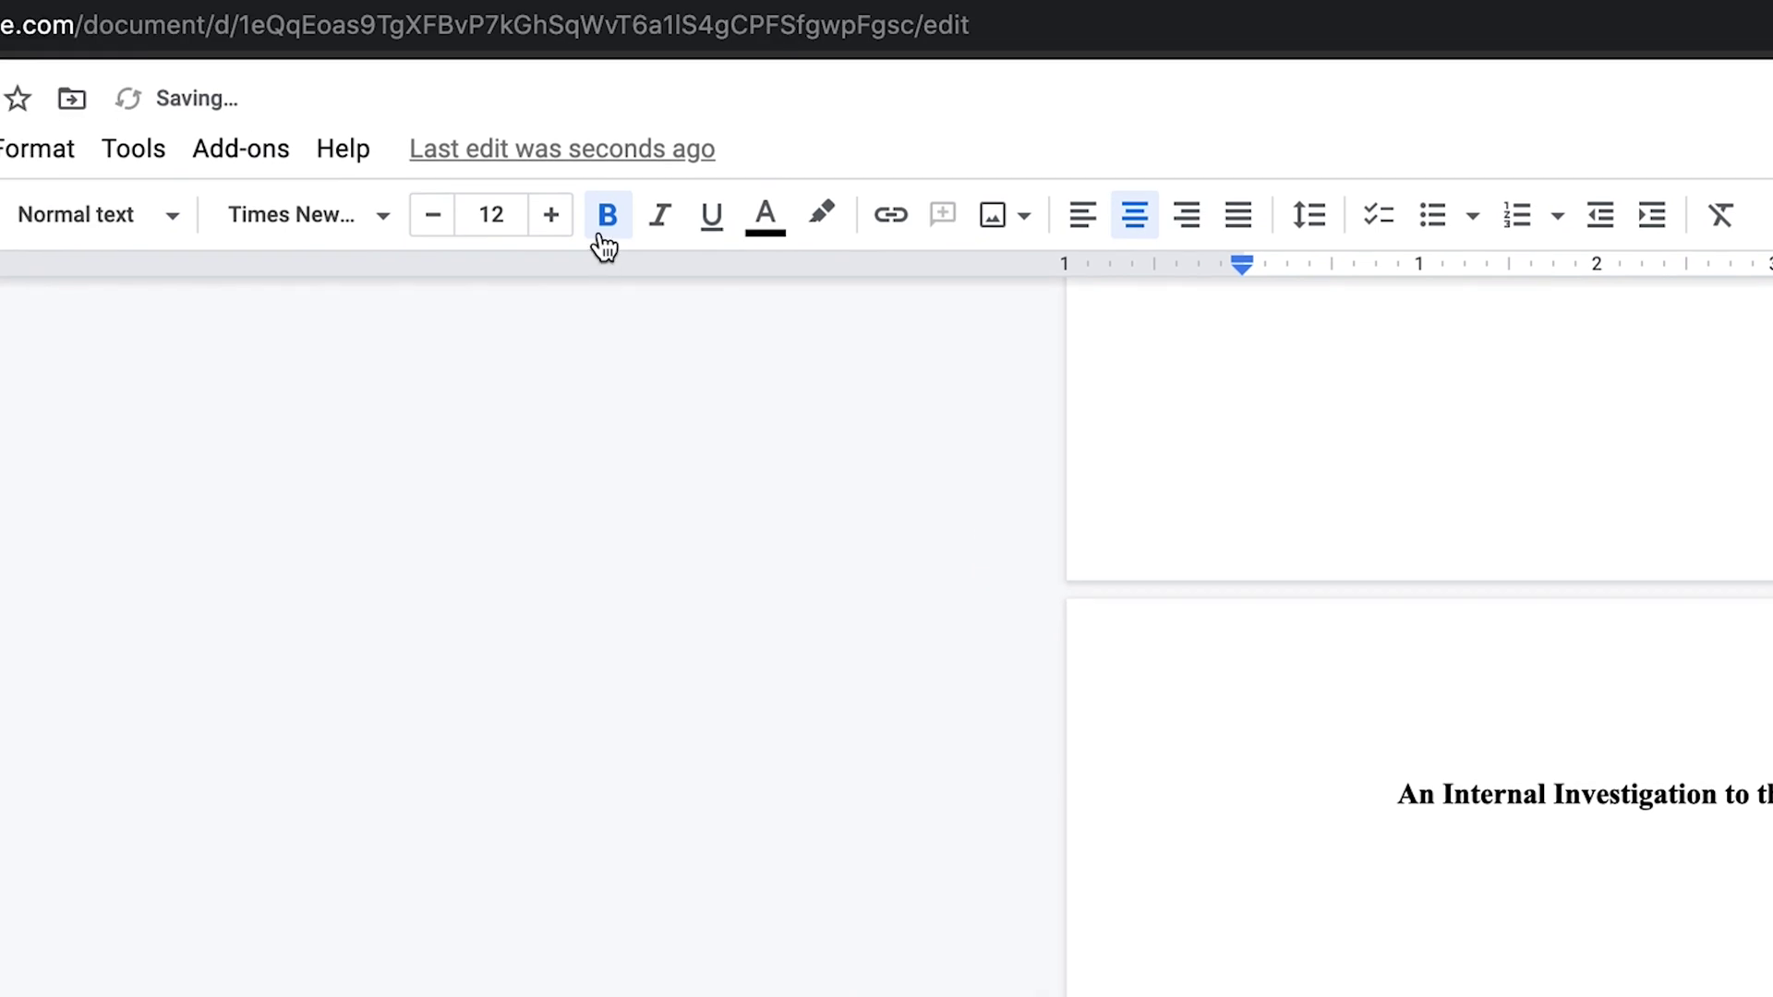
Start a non-bold, left-aligned, indented paragraph: 'A green Power Ring possesses many abilities including the power of flight…'
click(599, 235)
click(1083, 221)
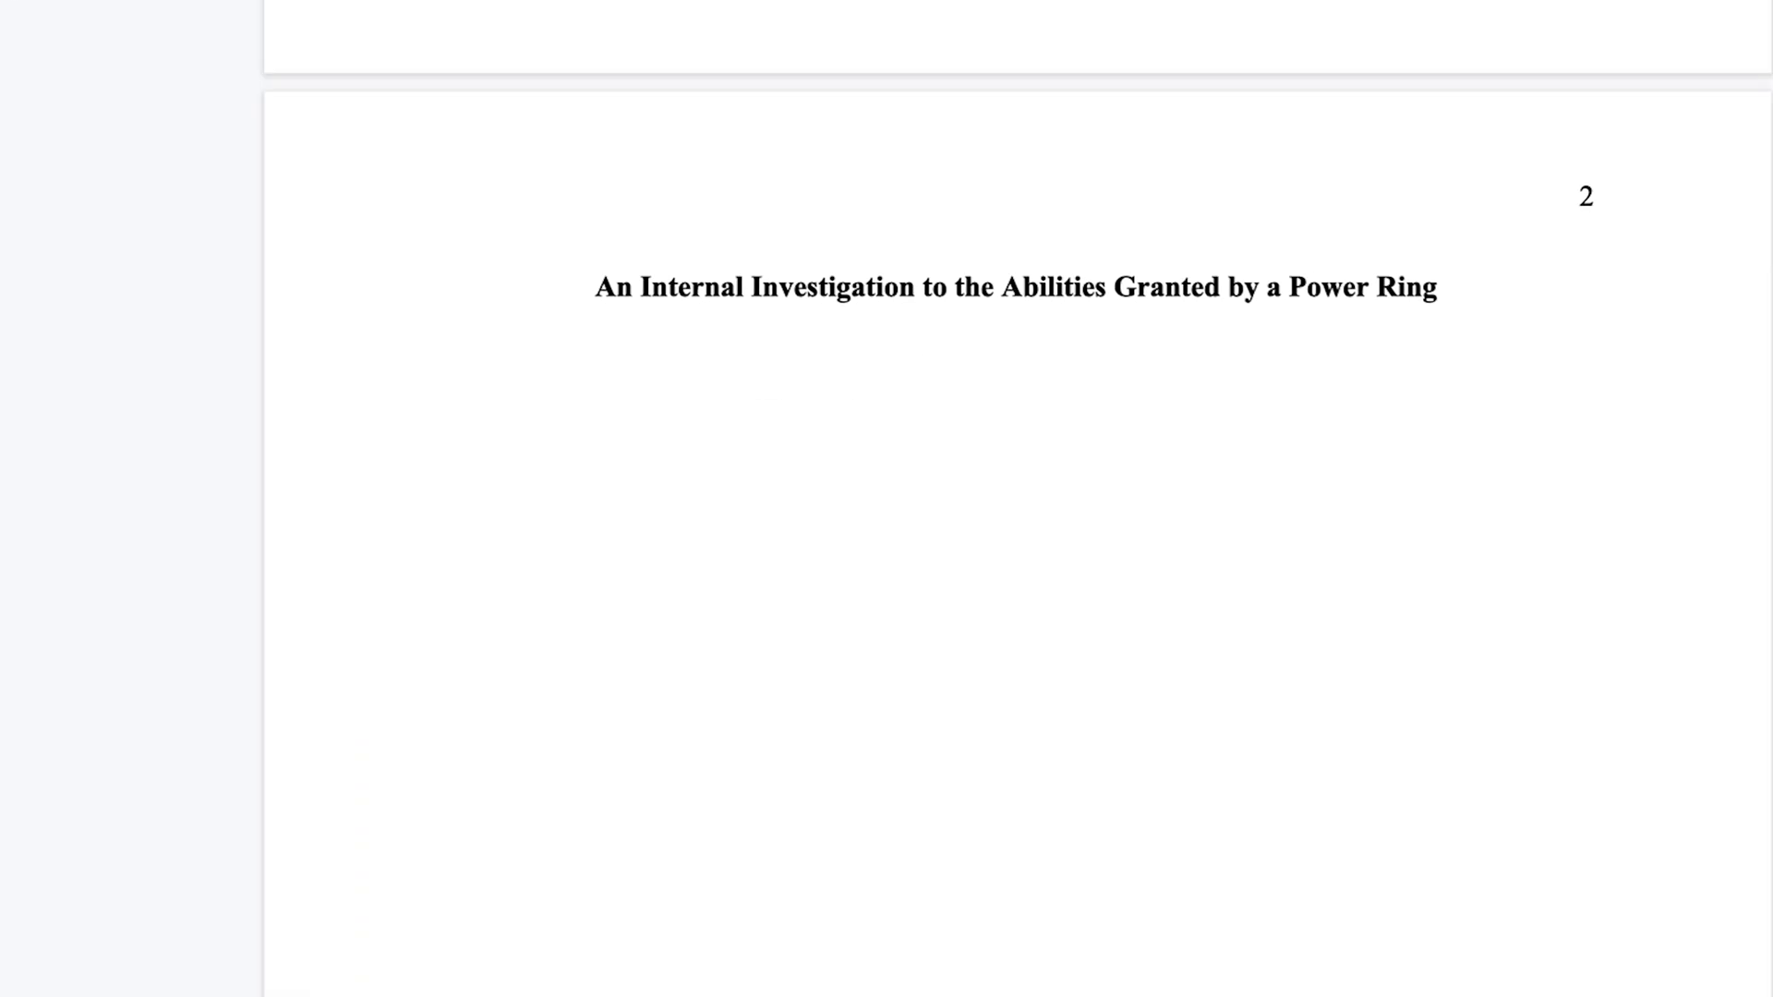
key(Tab)
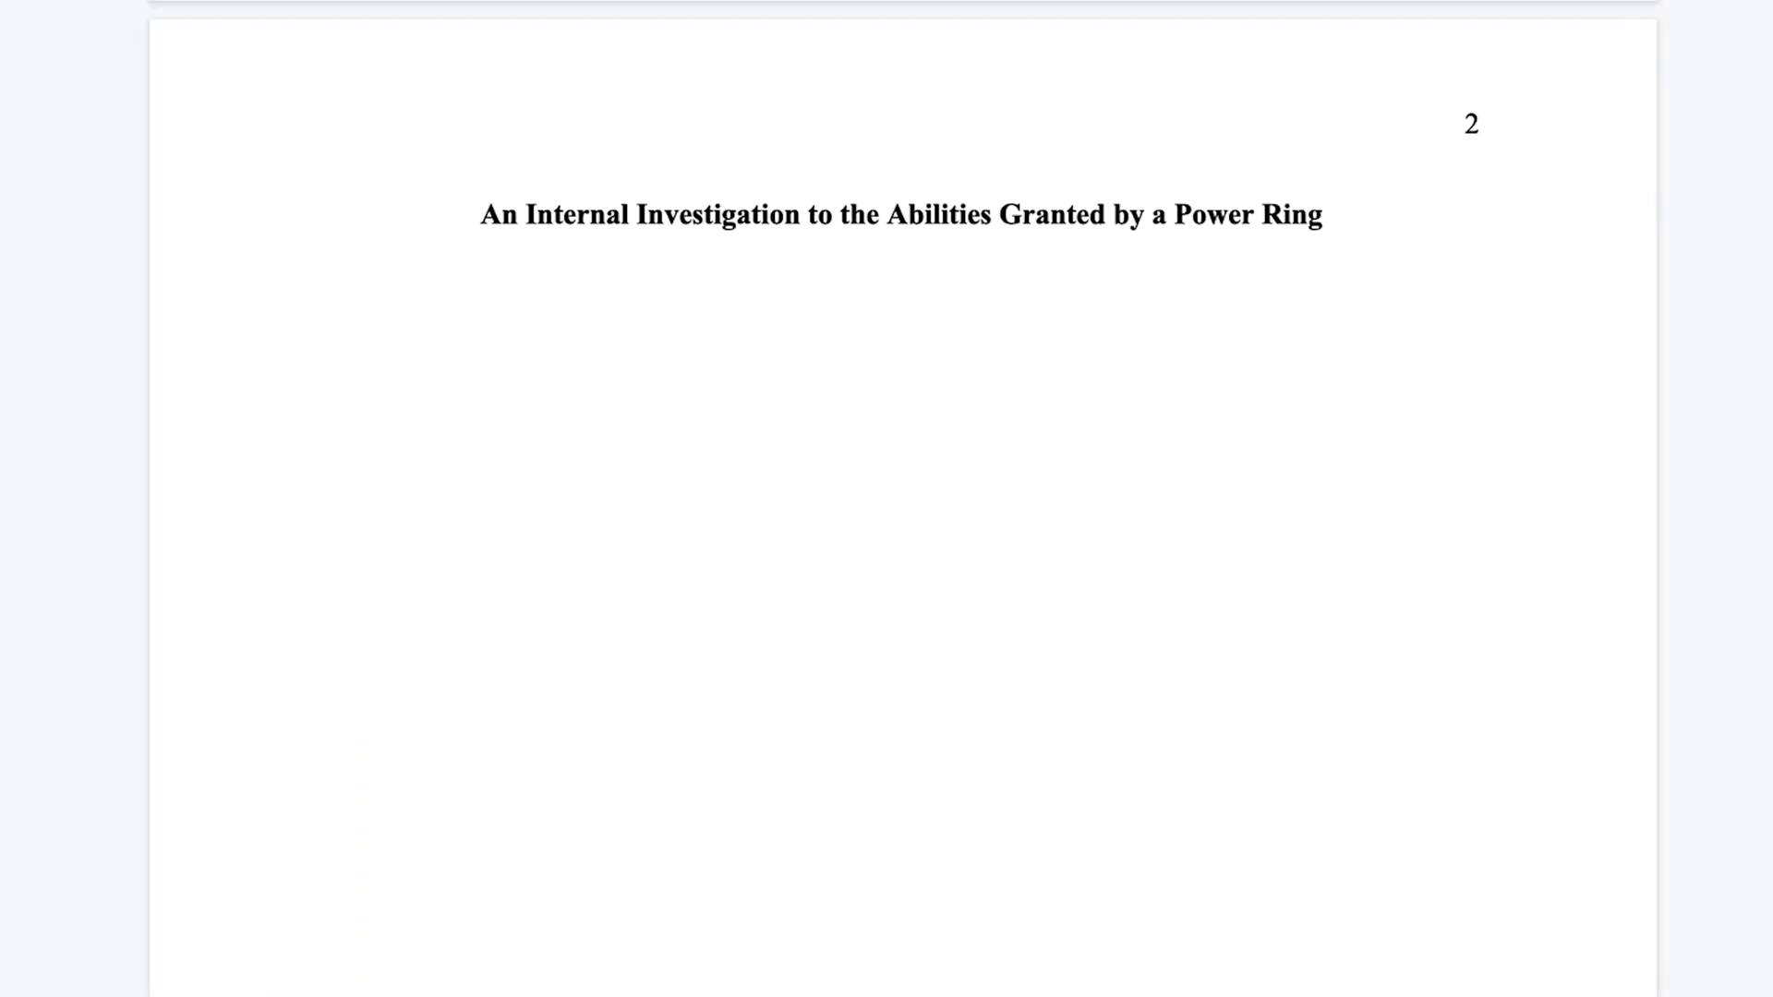
text(A green Power Ring possesses many abilities)
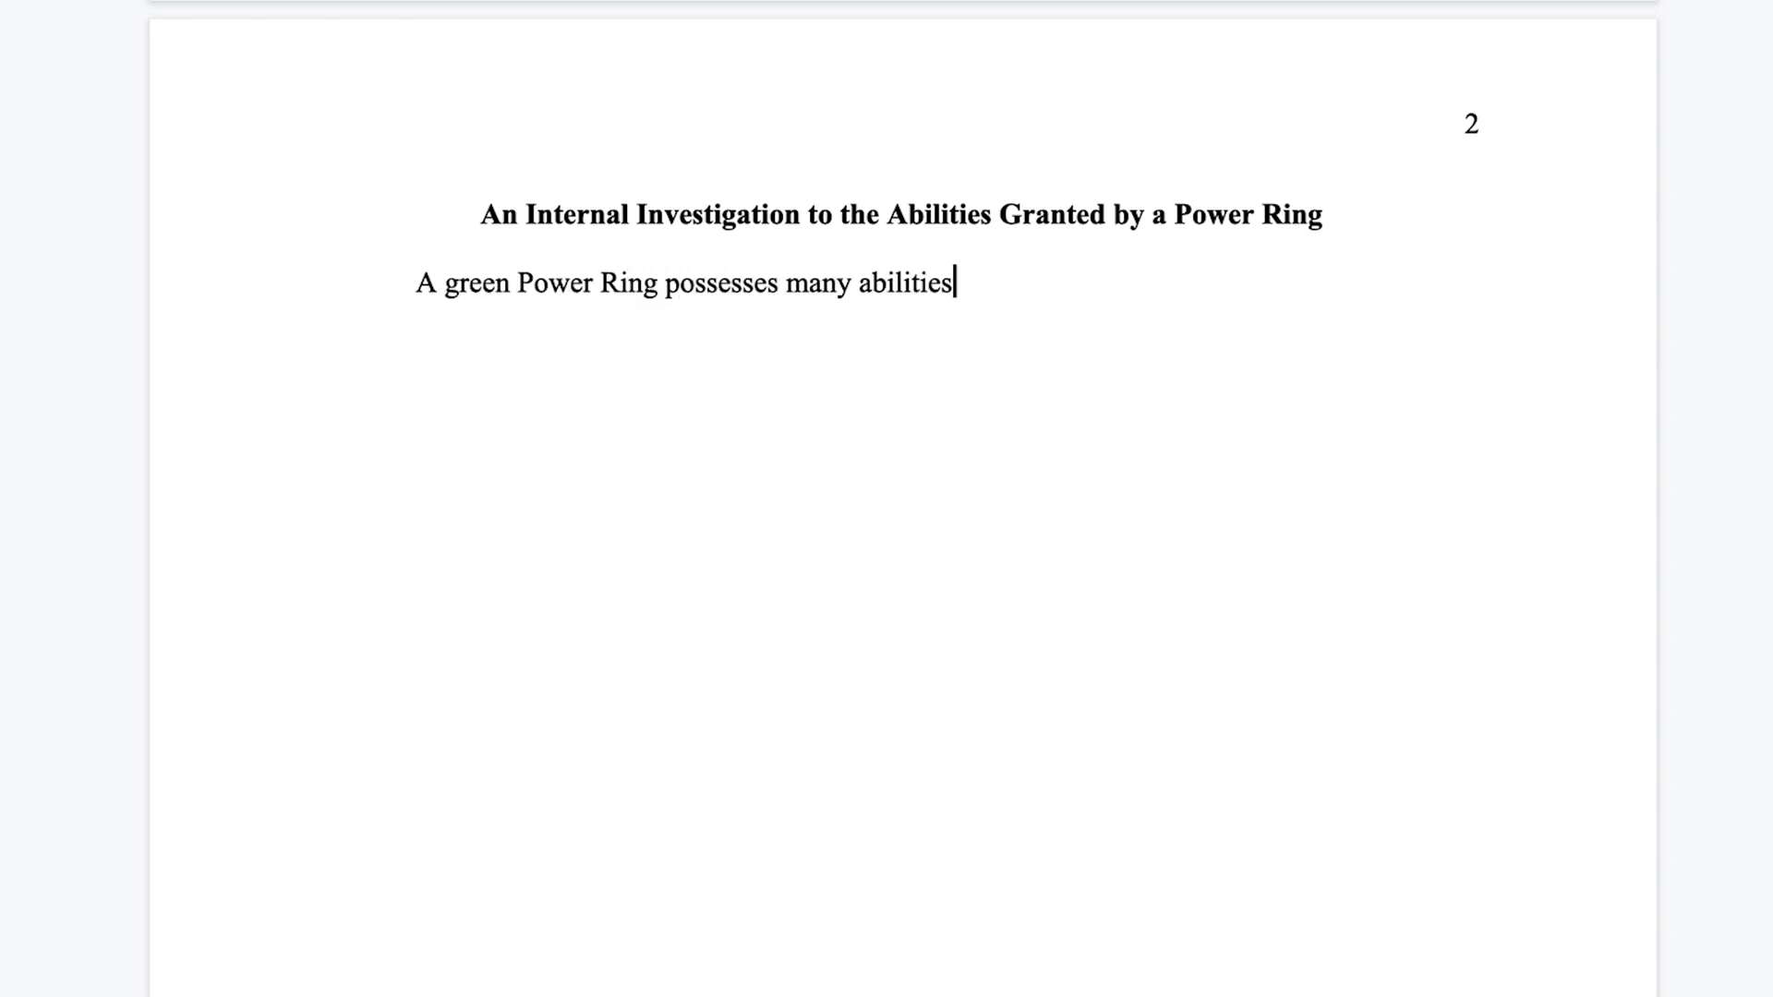
text( including the power of flight and project)
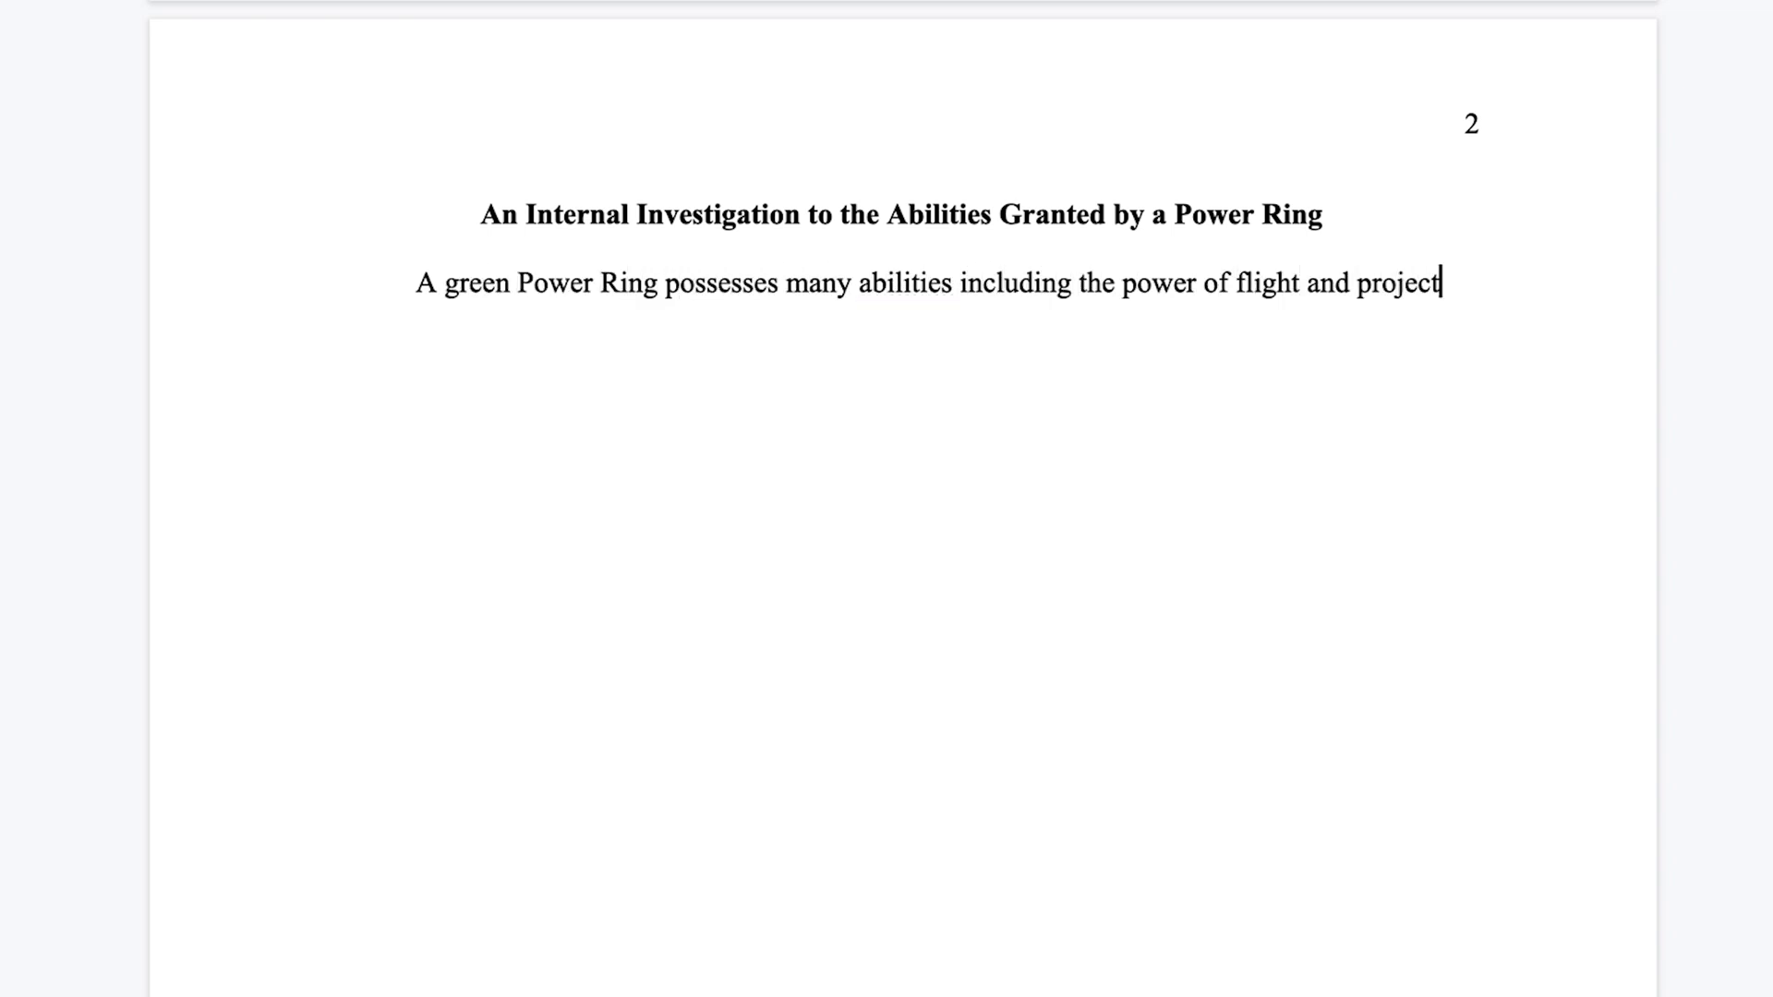
text(ing the wearer's mental thoughts (Su)
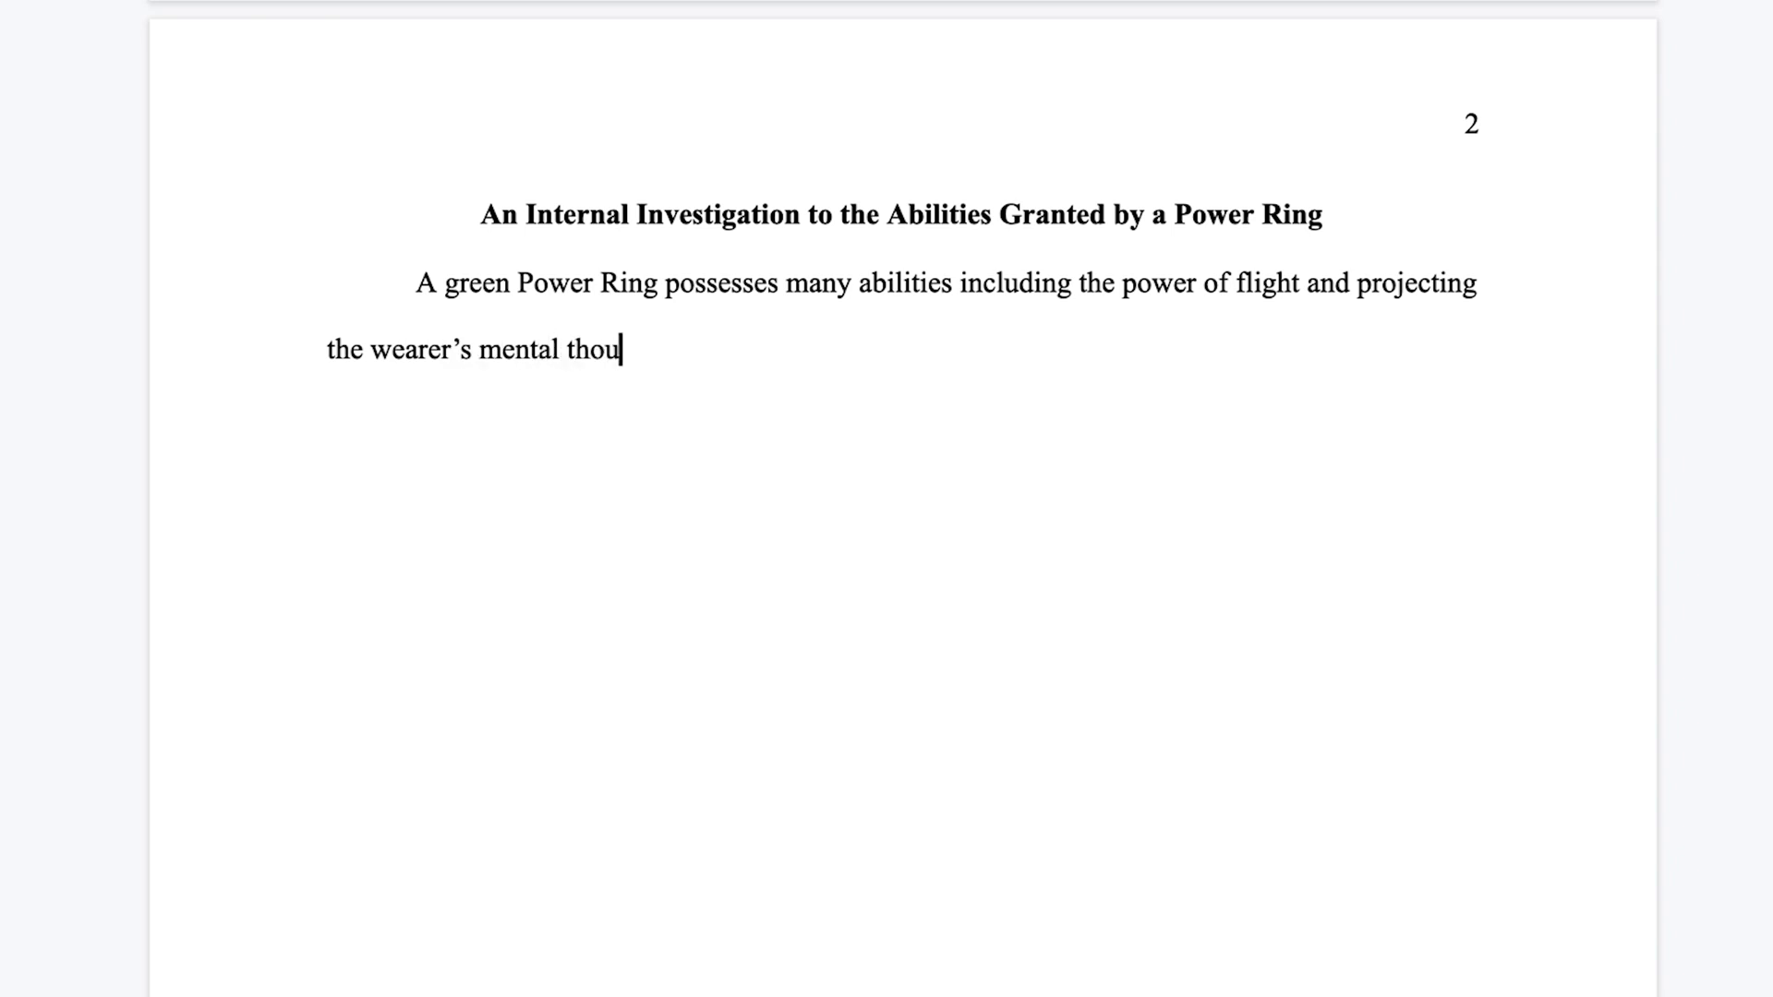